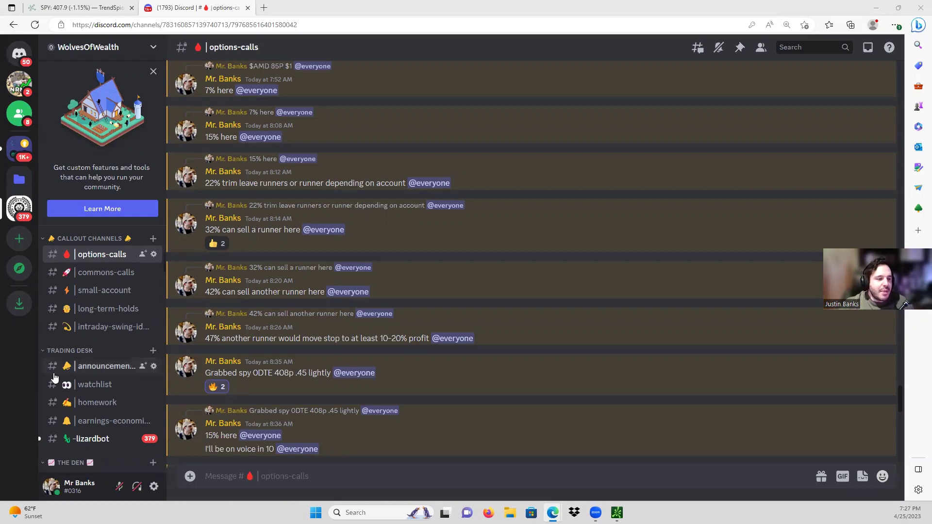
Open the vip-stock-wins channel and review today's posted trade results
{"action": "scroll", "coordinate": [69, 377], "scroll_direction": "down", "scroll_amount": 3}
{"action": "left_click", "coordinate": [102, 422]}
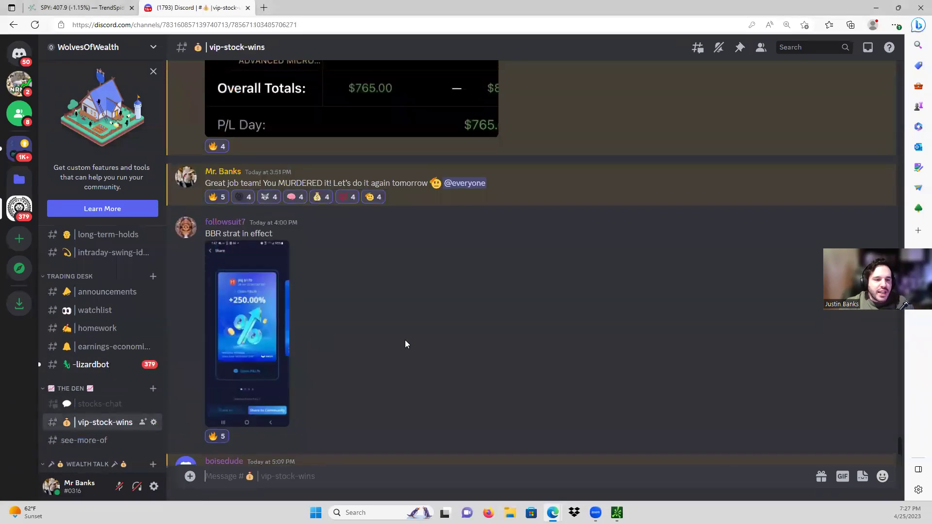
{"action": "scroll", "coordinate": [374, 301], "scroll_direction": "up", "scroll_amount": 10}
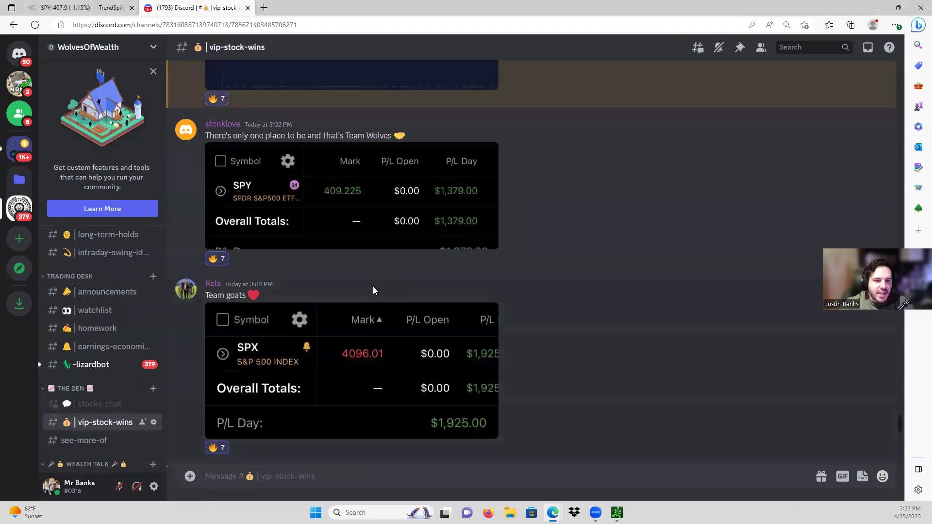
{"action": "scroll", "coordinate": [372, 284], "scroll_direction": "up", "scroll_amount": 5}
Switch to the TrendSpider SPY chart, maximize it and examine the April 25 price action on the 5-minute candles
{"action": "left_click", "coordinate": [92, 7]}
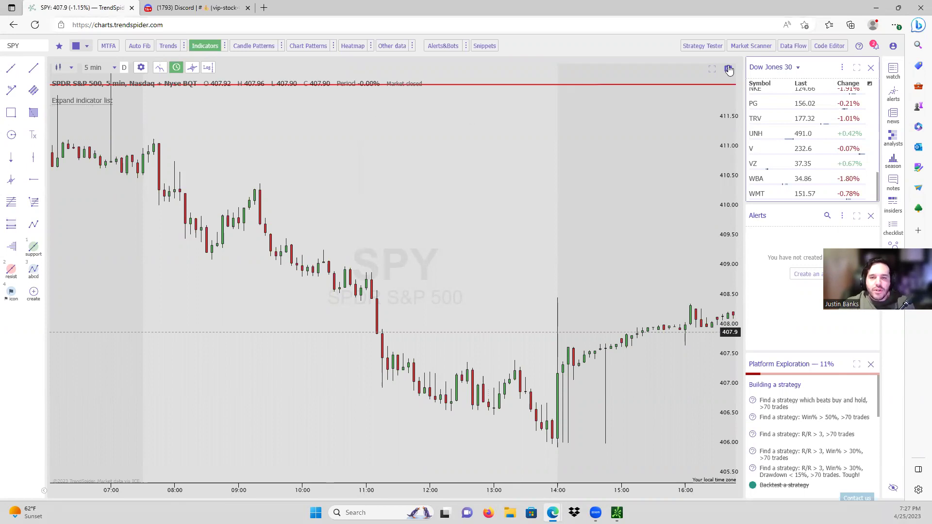
{"action": "left_click", "coordinate": [712, 69]}
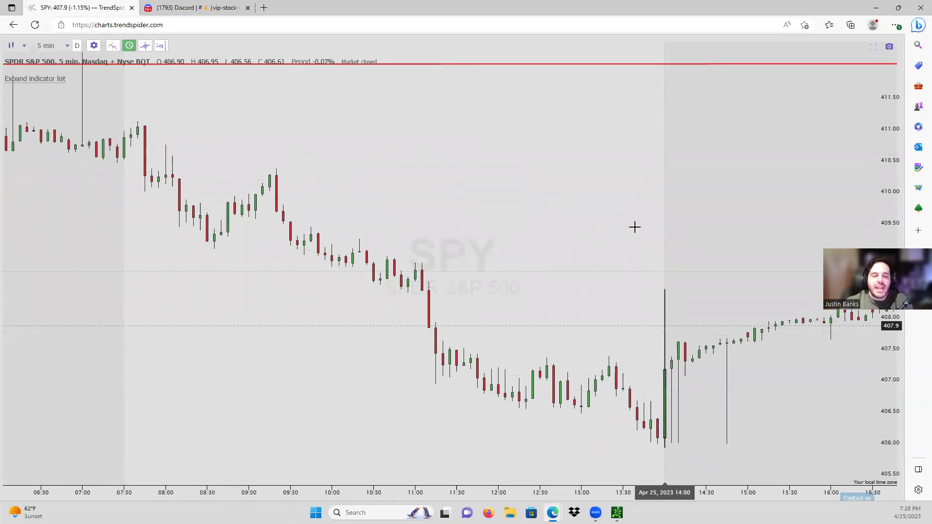
{"action": "scroll", "coordinate": [320, 178], "scroll_direction": "right", "scroll_amount": 5}
{"action": "scroll", "coordinate": [534, 233], "scroll_direction": "left", "scroll_amount": 10}
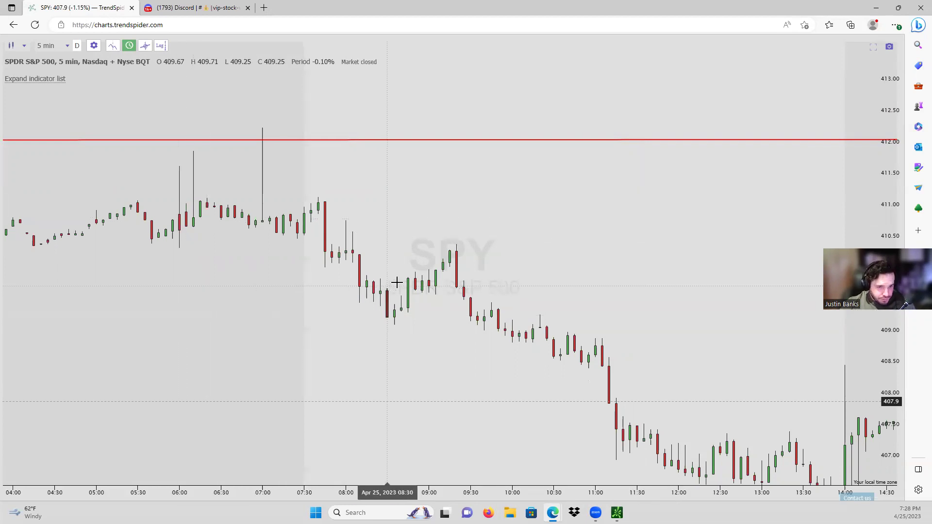
{"action": "scroll", "coordinate": [165, 305], "scroll_direction": "down", "scroll_amount": 2}
{"action": "scroll", "coordinate": [165, 306], "scroll_direction": "down", "scroll_amount": 1}
{"action": "scroll", "coordinate": [172, 297], "scroll_direction": "up", "scroll_amount": 2}
{"action": "scroll", "coordinate": [138, 309], "scroll_direction": "down", "scroll_amount": 2}
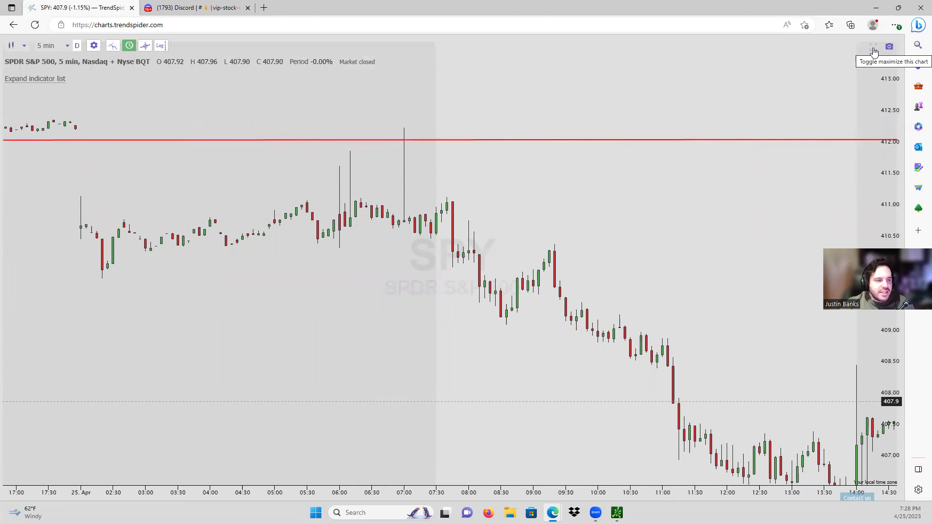
Restore the chart layout and draw a horizontal resistance line at about 410.57, starting near 06:40 on April 25
{"action": "left_click", "coordinate": [872, 50]}
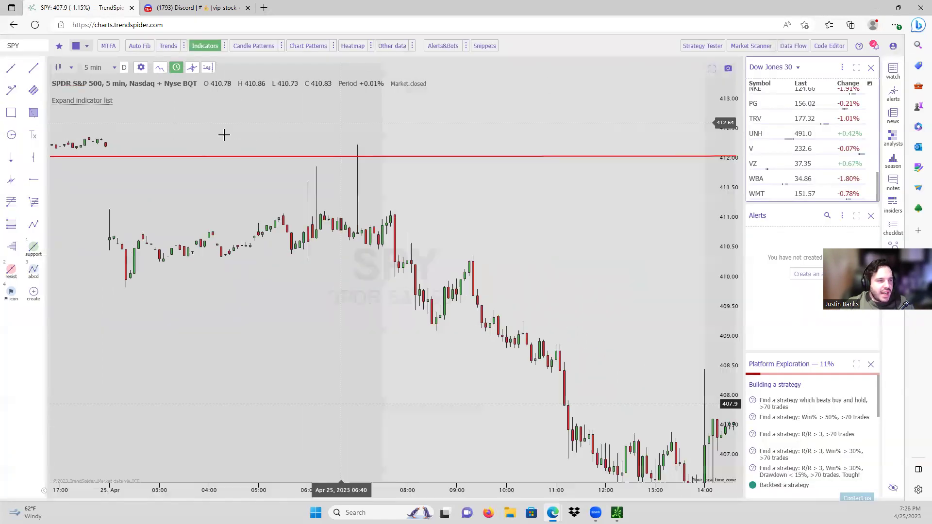
{"action": "left_click", "coordinate": [12, 269]}
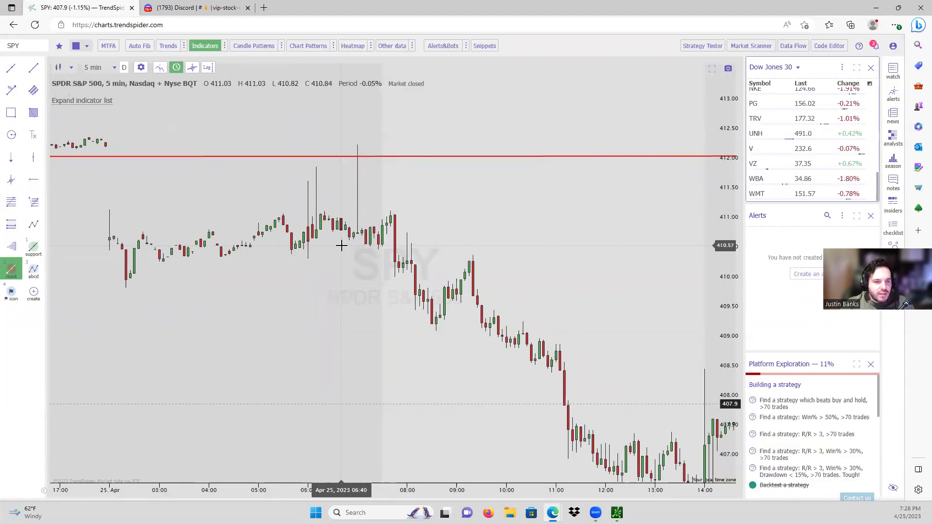
{"action": "left_click_drag", "start_coordinate": [341, 251], "coordinate": [673, 246]}
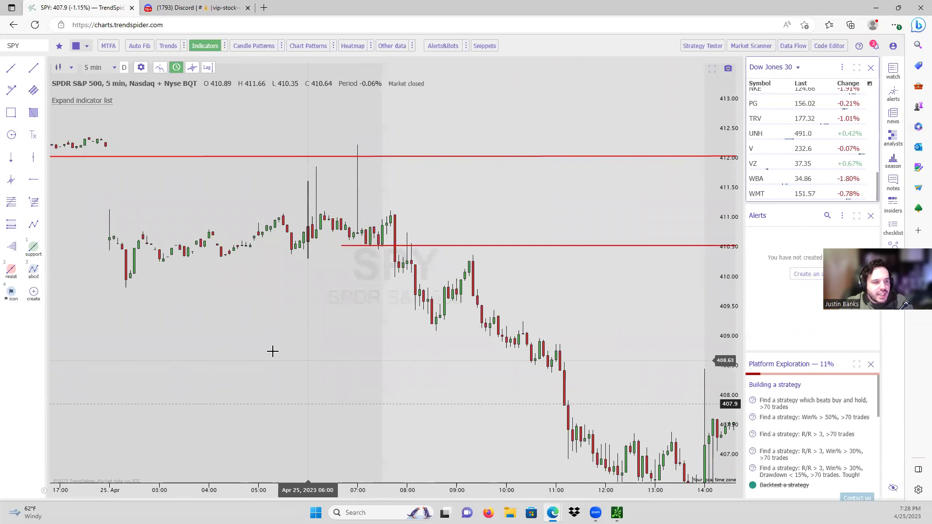
Draw a second horizontal resistance line at about 409.87 along the early premarket low of April 25
{"action": "scroll", "coordinate": [289, 301], "scroll_direction": "down", "scroll_amount": 3}
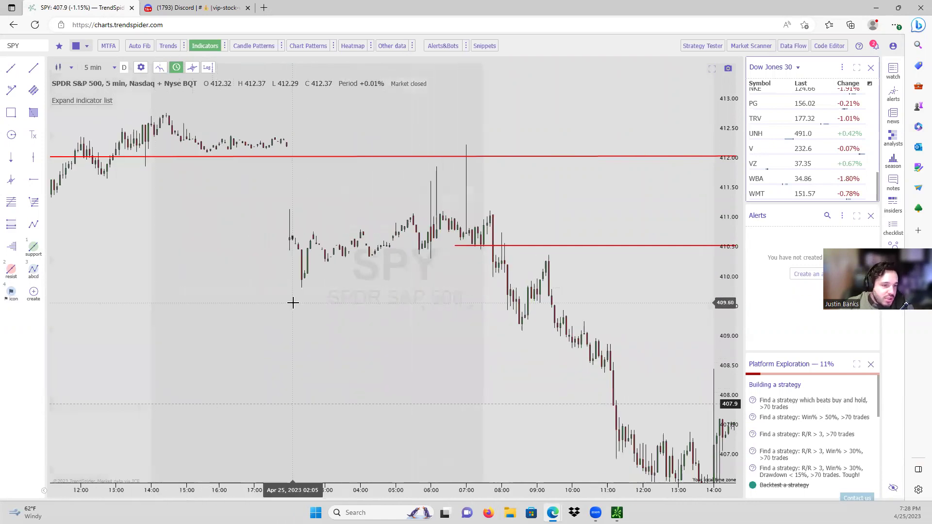
{"action": "left_click", "coordinate": [11, 270]}
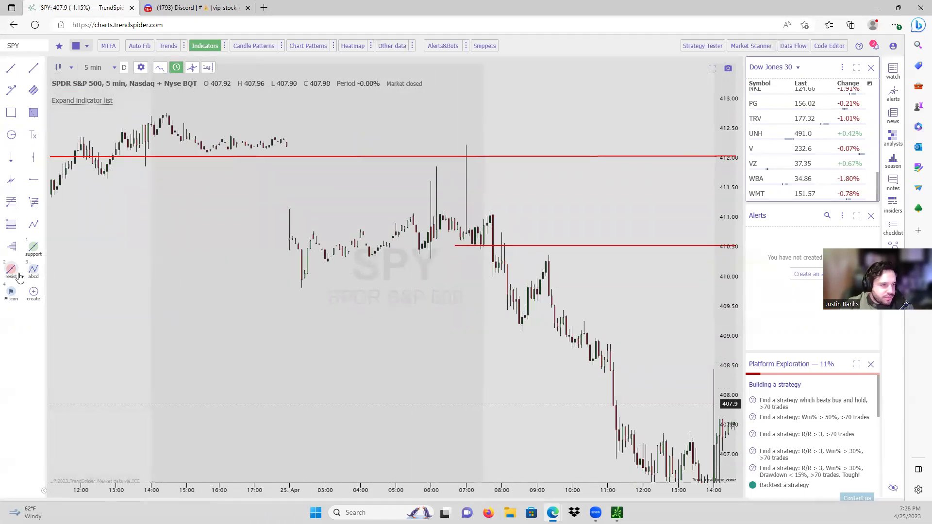
{"action": "left_click", "coordinate": [172, 289]}
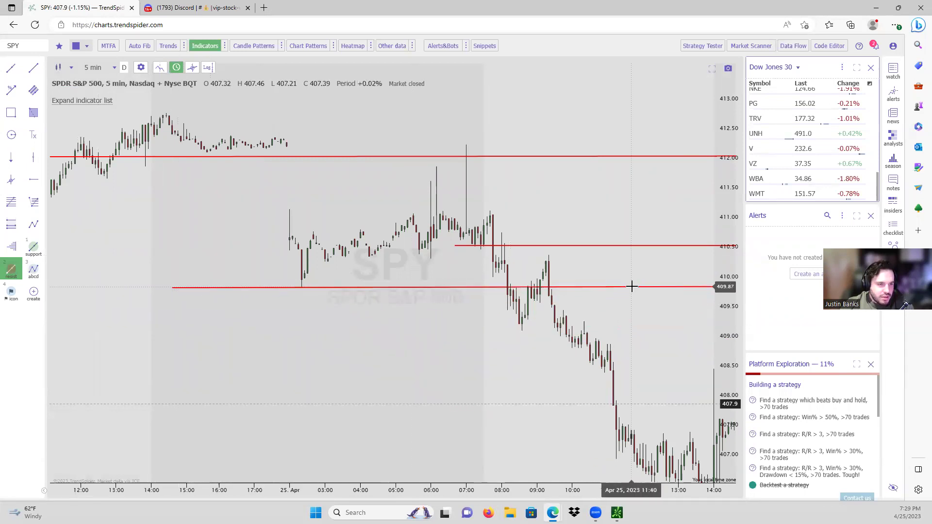
{"action": "left_click", "coordinate": [632, 287]}
Delete the horizontal red line at about 412.00 from the SPY chart
{"action": "scroll", "coordinate": [281, 275], "scroll_direction": "down", "scroll_amount": 2}
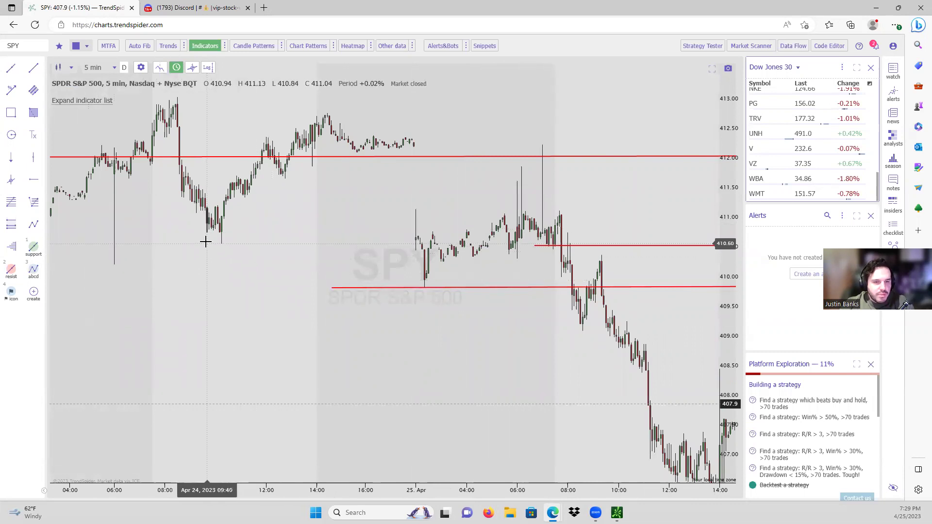
{"action": "scroll", "coordinate": [277, 269], "scroll_direction": "up", "scroll_amount": 2}
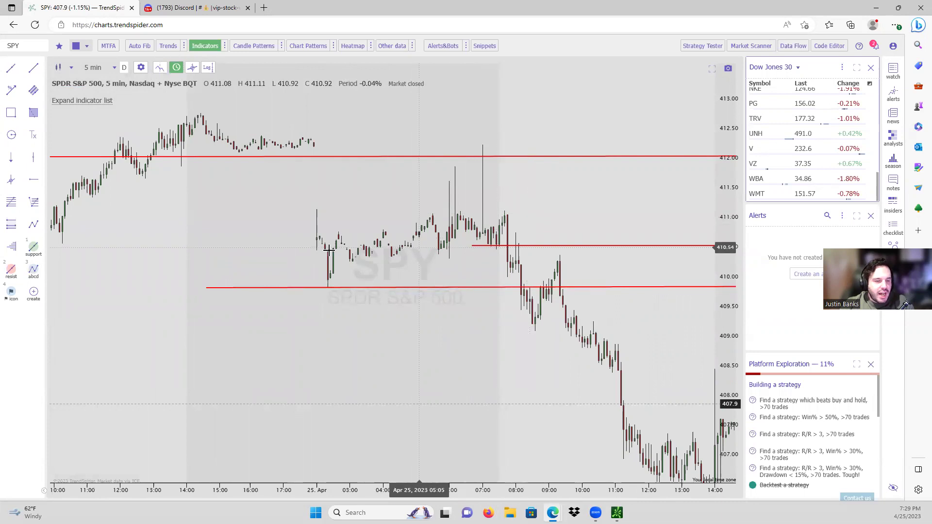
{"action": "scroll", "coordinate": [371, 272], "scroll_direction": "up", "scroll_amount": 2}
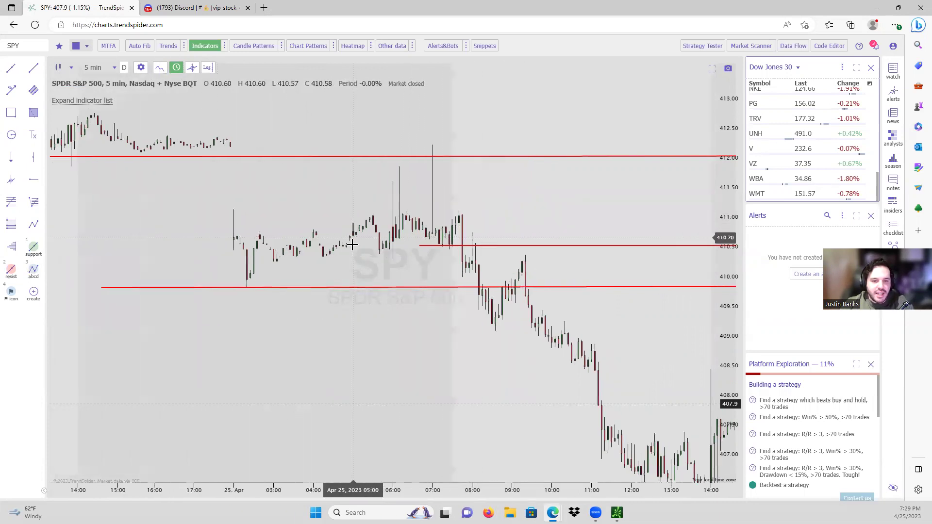
{"action": "right_click", "coordinate": [414, 156]}
{"action": "left_click", "coordinate": [428, 212]}
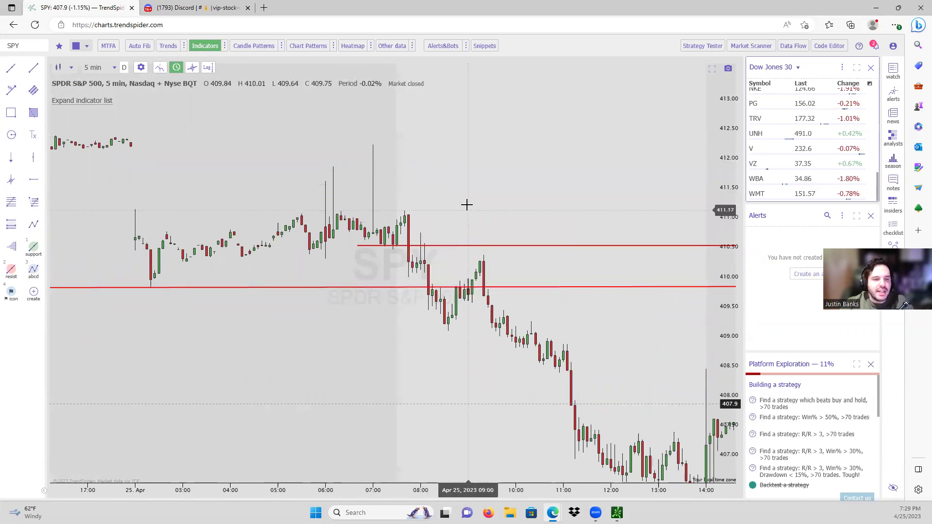
Add a text label in the chart's empty upper area listing PMH, PML, YDH, YDL and Opening Print on separate lines
{"action": "scroll", "coordinate": [351, 139], "scroll_direction": "up", "scroll_amount": 1}
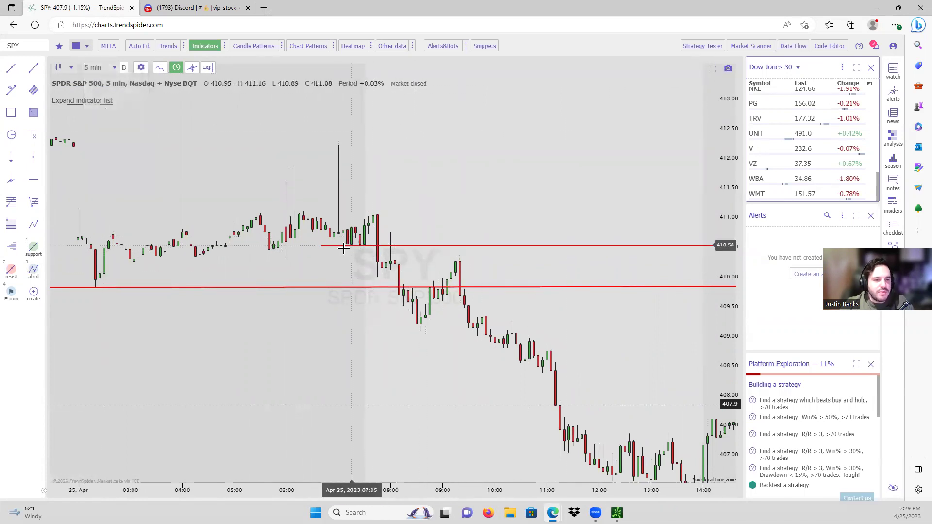
{"action": "scroll", "coordinate": [738, 93], "scroll_direction": "up", "scroll_amount": 1}
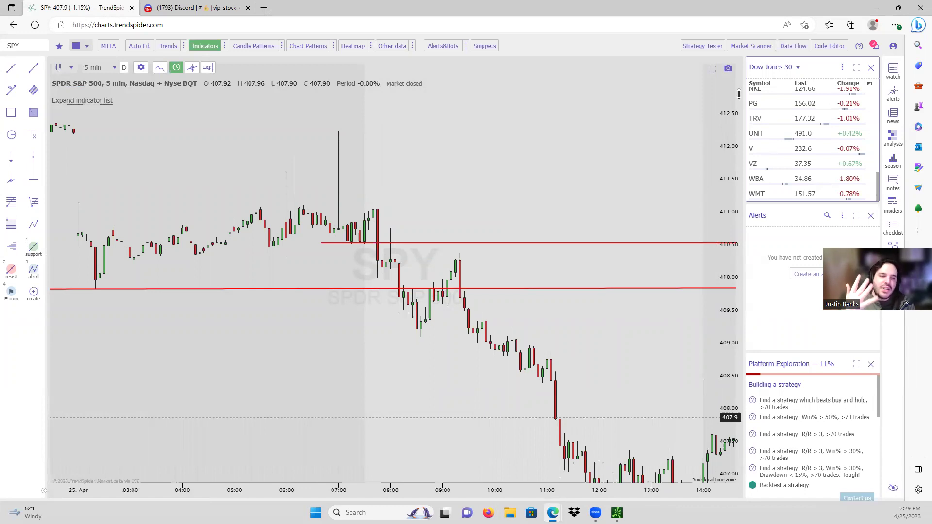
{"action": "left_click", "coordinate": [29, 136]}
{"action": "left_click", "coordinate": [451, 124]}
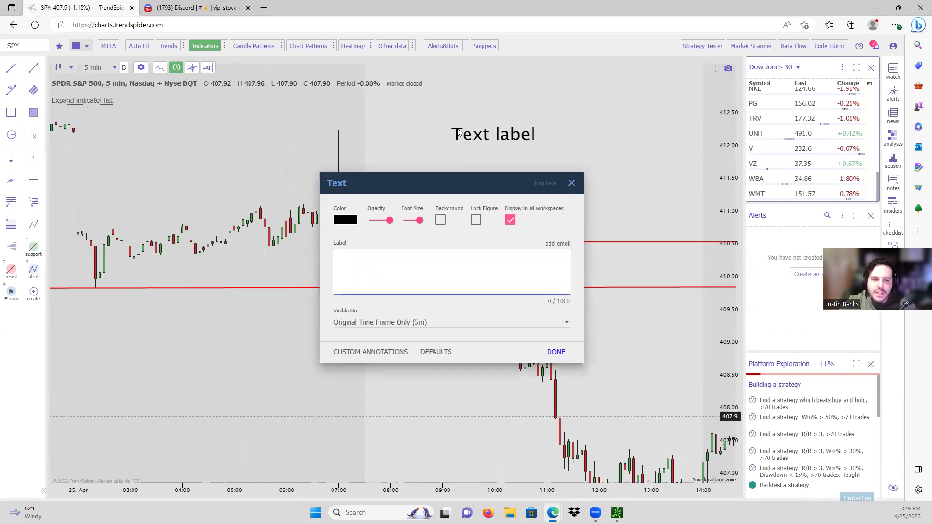
{"action": "type", "text": "PMH"}
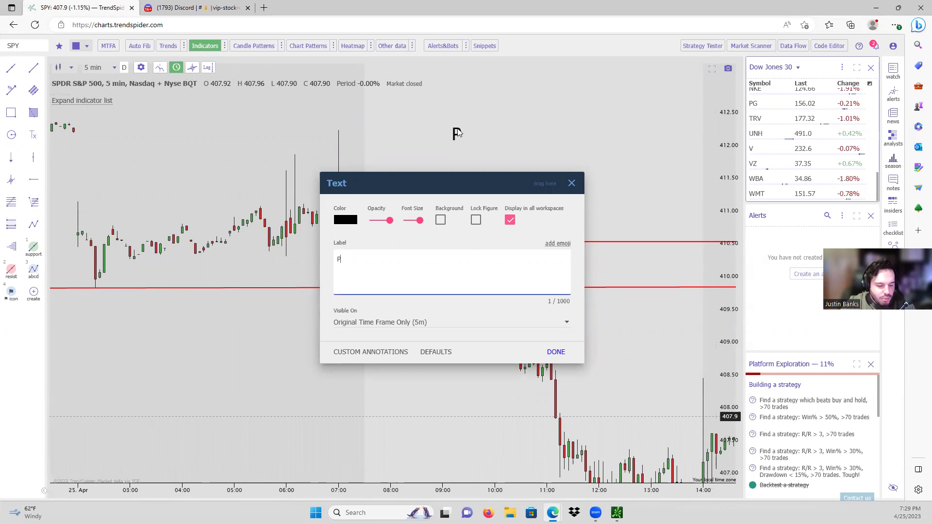
{"action": "key", "text": "Return"}
{"action": "type", "text": "PML"}
{"action": "key", "text": "Return"}
{"action": "type", "text": "YDH"}
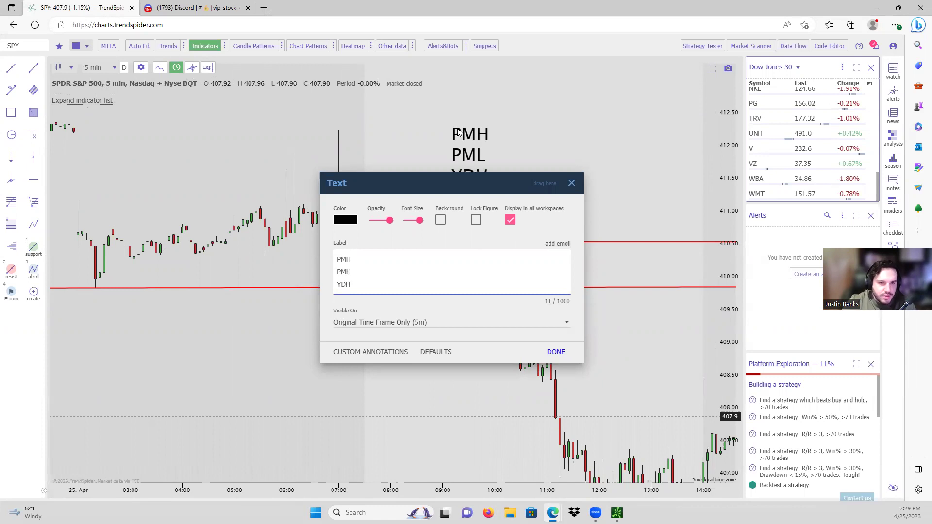
{"action": "key", "text": "Return"}
{"action": "type", "text": "YDL"}
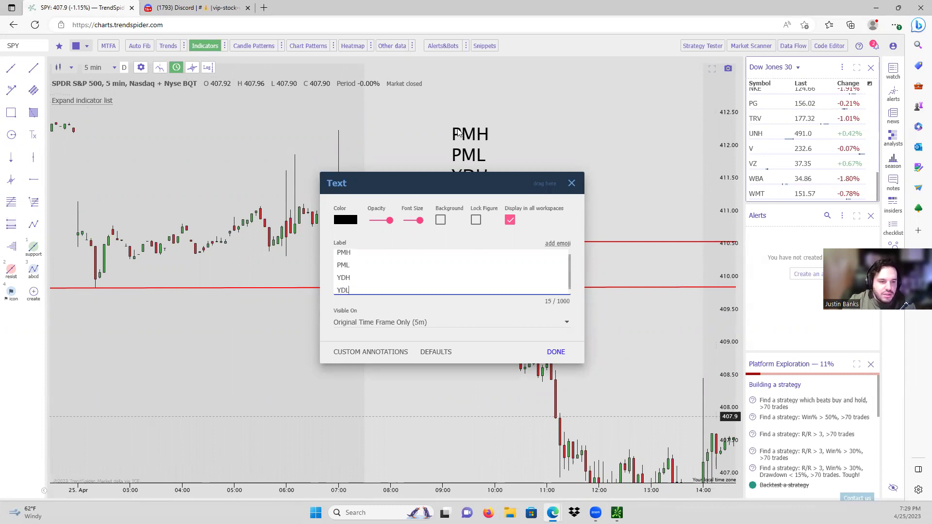
{"action": "key", "text": "Return"}
{"action": "type", "text": "Ope"}
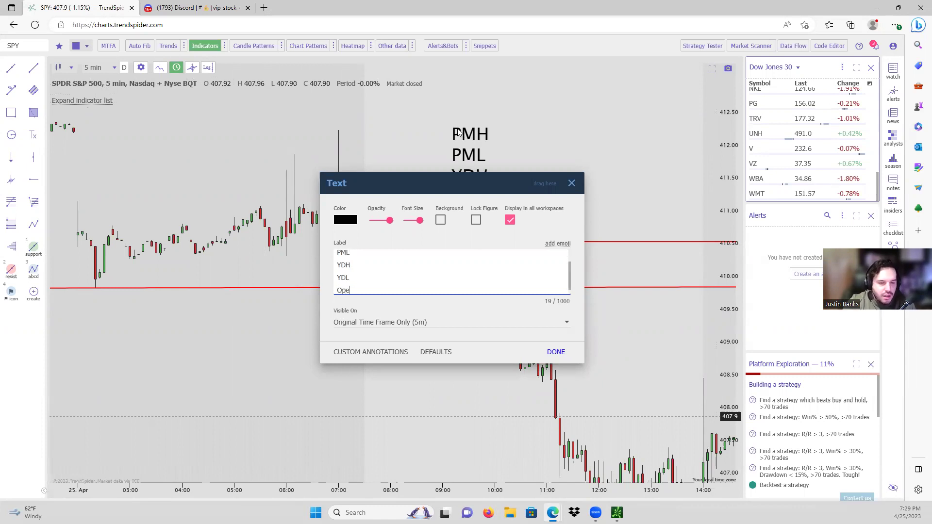
{"action": "type", "text": "ning Print"}
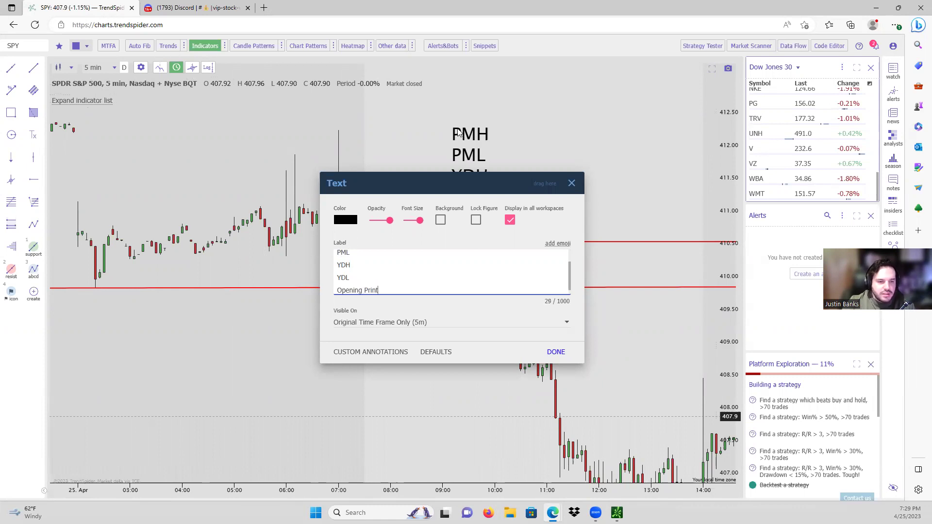
{"action": "left_click", "coordinate": [555, 352]}
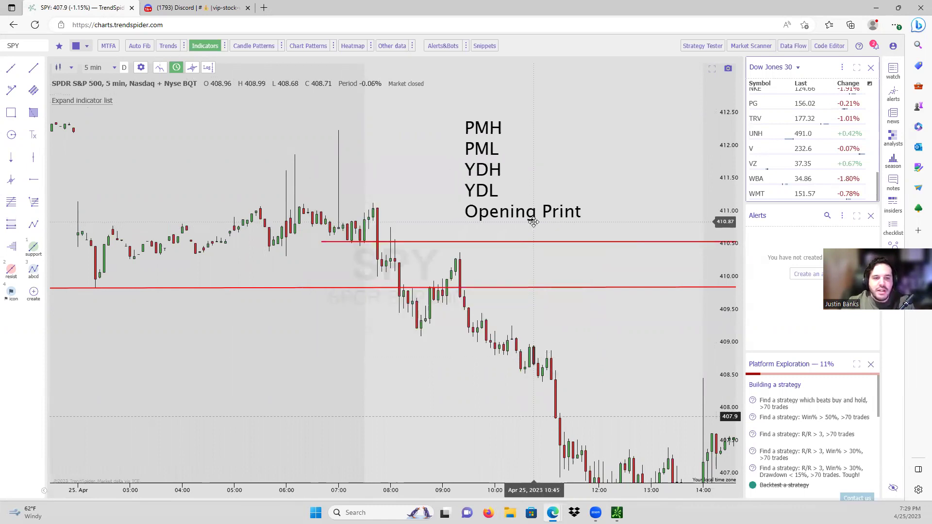
Maximize the chart, shift the text label slightly down and to the right, and stretch the price scale
{"action": "left_click", "coordinate": [712, 72]}
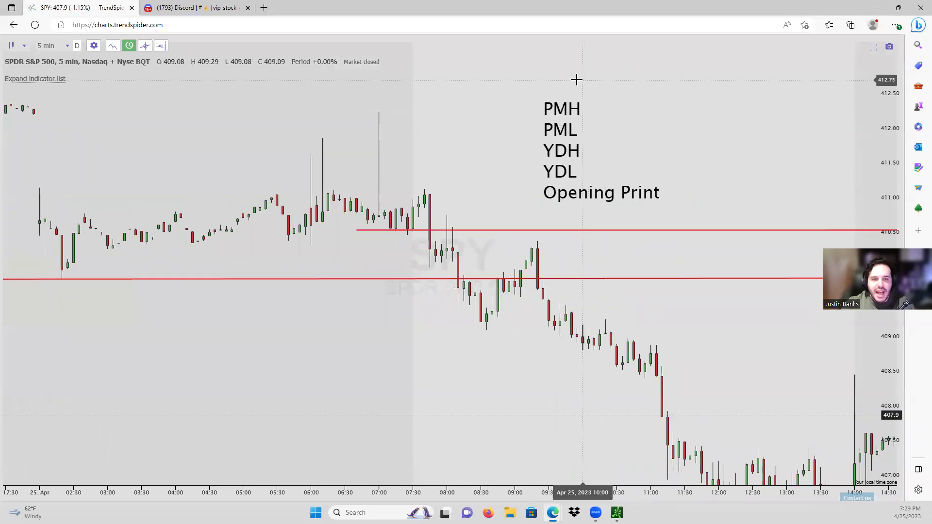
{"action": "scroll", "coordinate": [481, 128], "scroll_direction": "up", "scroll_amount": 2}
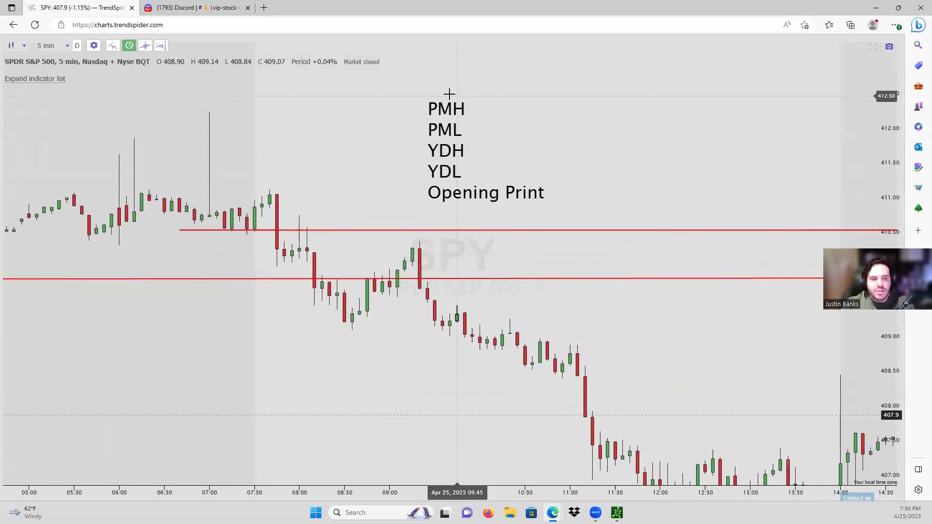
{"action": "mouse_move", "coordinate": [447, 115]}
{"action": "left_mouse_down"}
{"action": "mouse_move", "coordinate": [455, 146]}
{"action": "mouse_move", "coordinate": [463, 125]}
{"action": "left_mouse_up"}
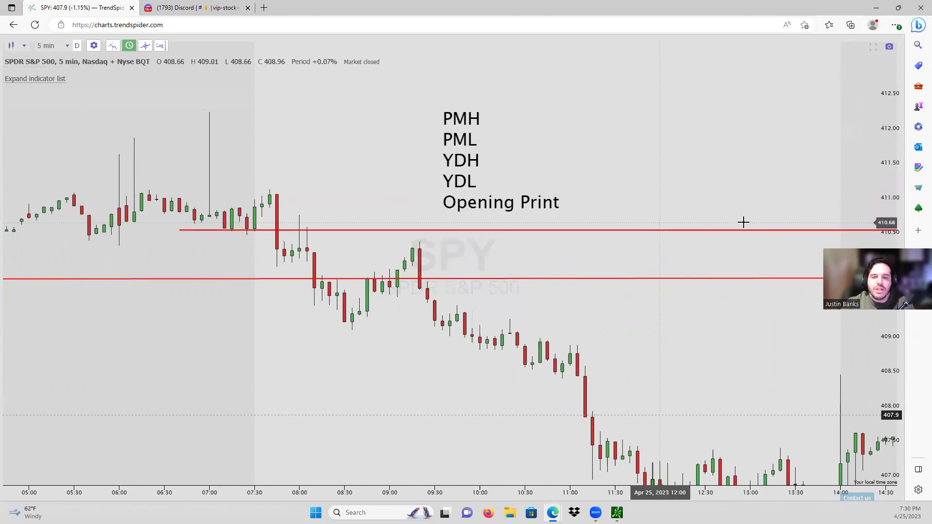
{"action": "left_click_drag", "start_coordinate": [899, 160], "coordinate": [893, 138]}
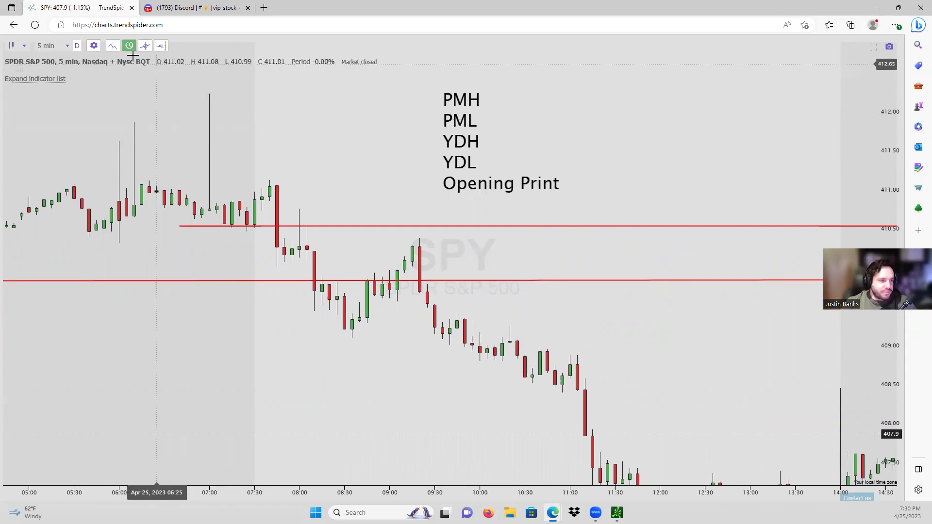
Switch the chart to the 2-minute timeframe and examine the candles around 08:00 at the shaded zone near 410.50
{"action": "left_click", "coordinate": [51, 45]}
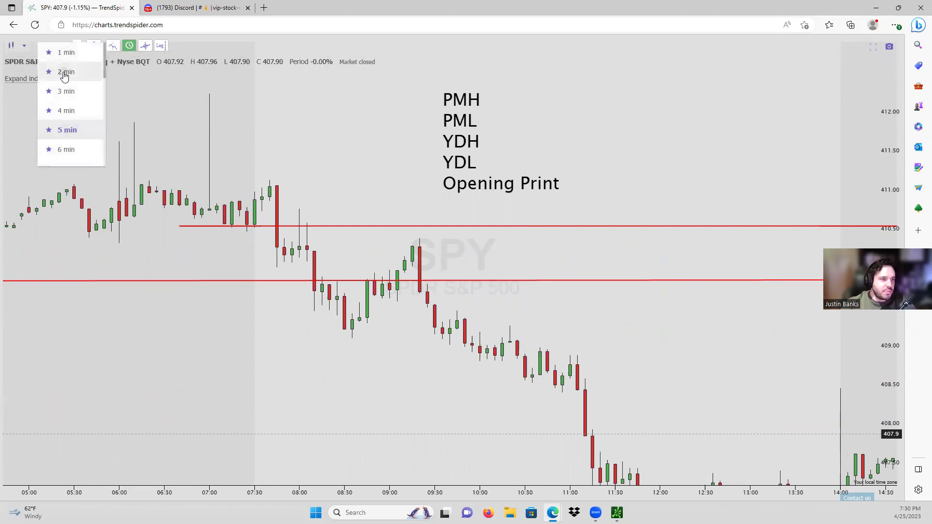
{"action": "left_click", "coordinate": [65, 71]}
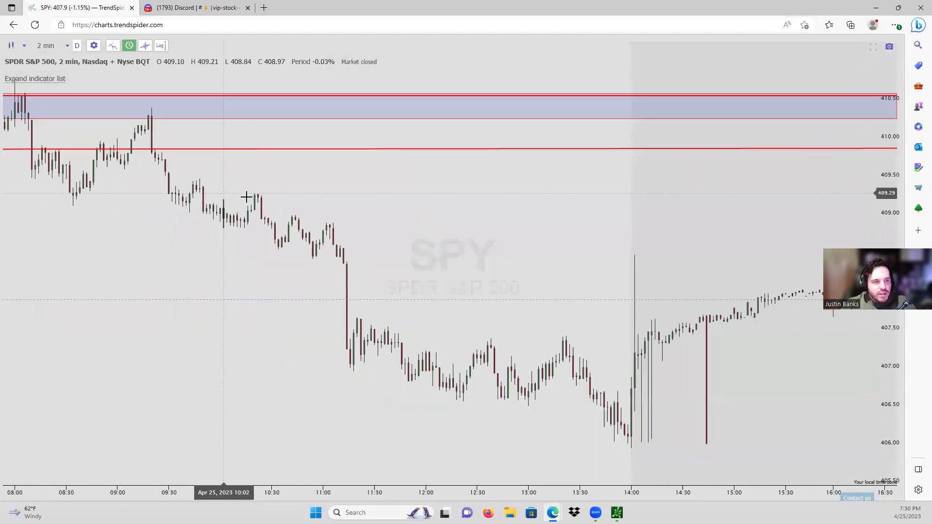
{"action": "scroll", "coordinate": [499, 299], "scroll_direction": "up", "scroll_amount": 3}
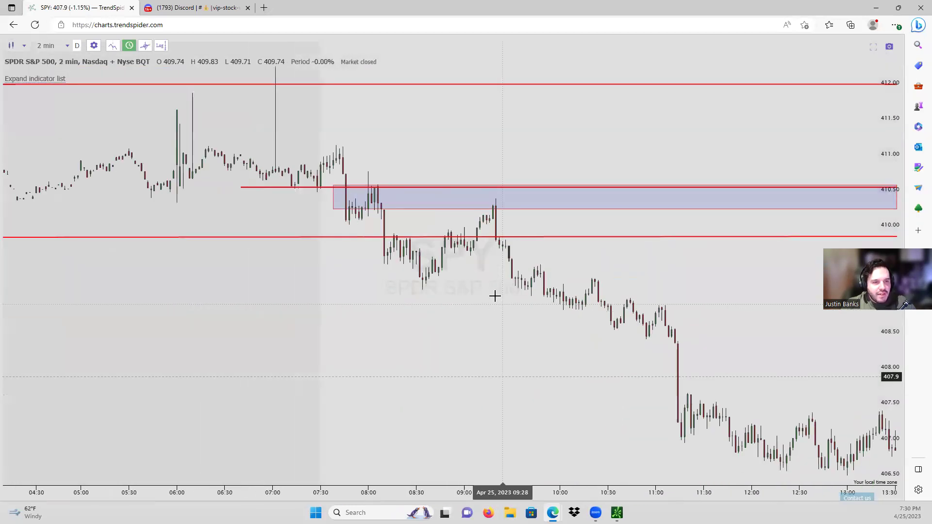
{"action": "scroll", "coordinate": [488, 300], "scroll_direction": "up", "scroll_amount": 3}
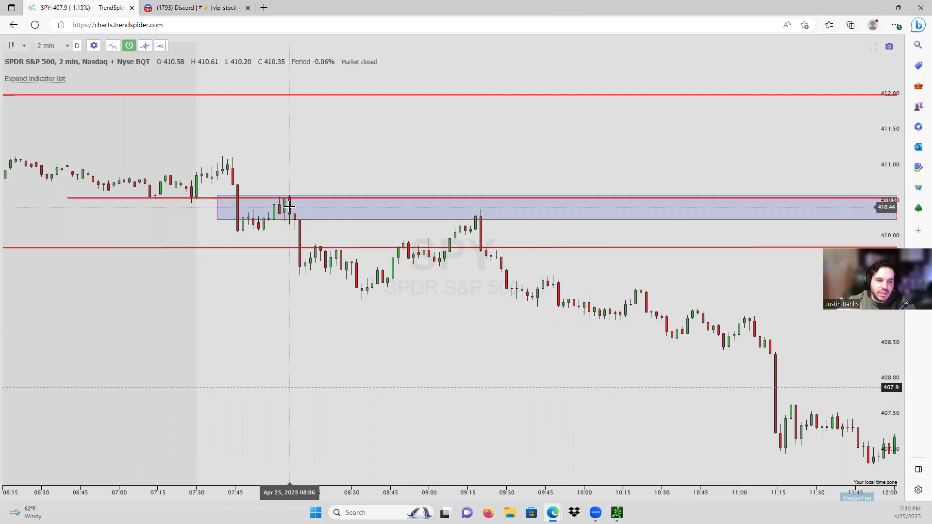
{"action": "scroll", "coordinate": [289, 206], "scroll_direction": "up", "scroll_amount": 3}
{"action": "left_click_drag", "start_coordinate": [545, 400], "coordinate": [890, 243]}
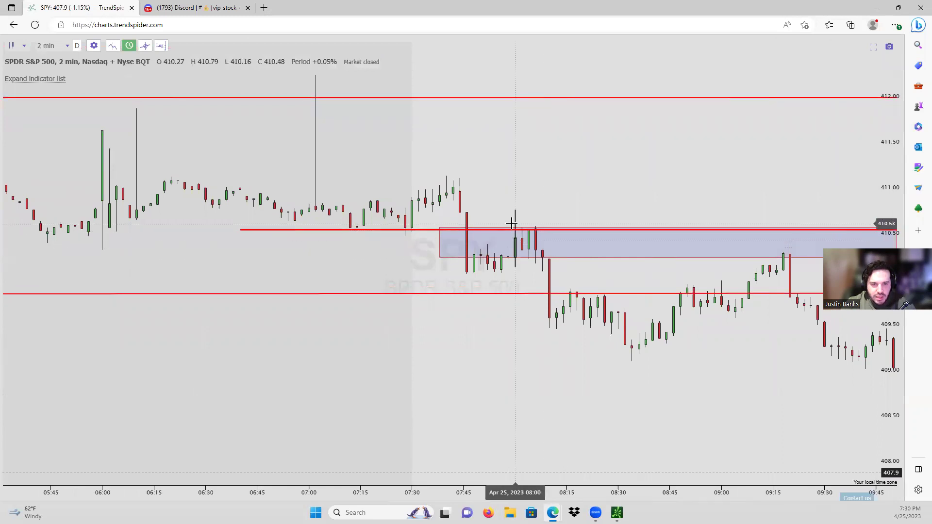
{"action": "scroll", "coordinate": [486, 241], "scroll_direction": "up", "scroll_amount": 1}
{"action": "scroll", "coordinate": [485, 240], "scroll_direction": "up", "scroll_amount": 1}
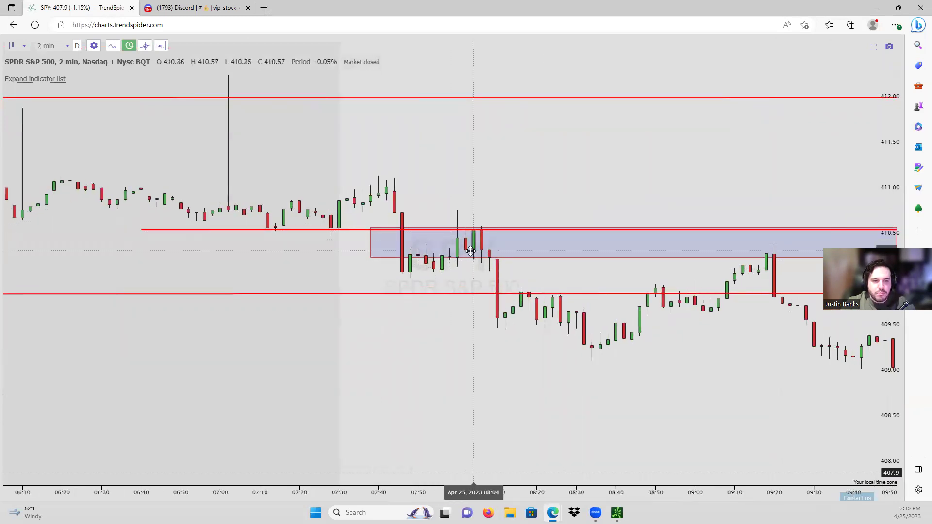
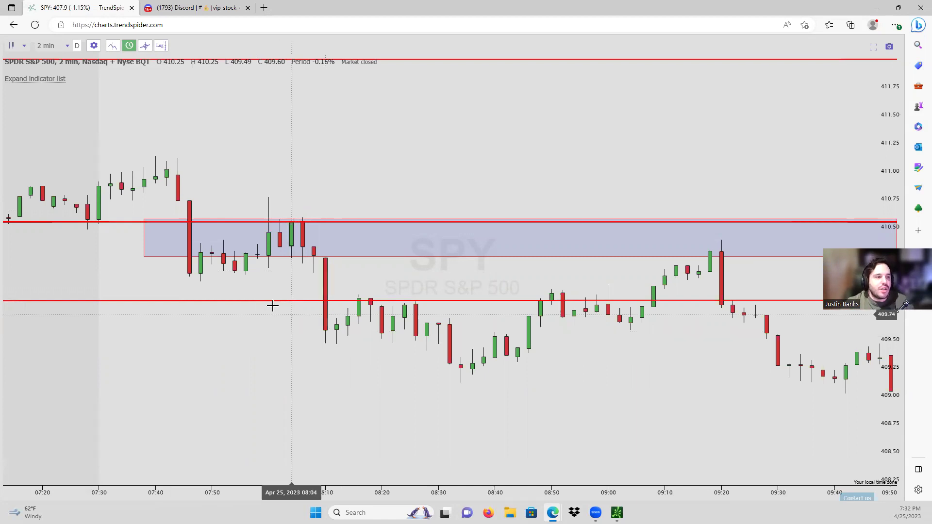
Switch the chart to the Daily timeframe and examine price around the blue zone and red line near 410.00 with the chart maximized
{"action": "left_click", "coordinate": [872, 47]}
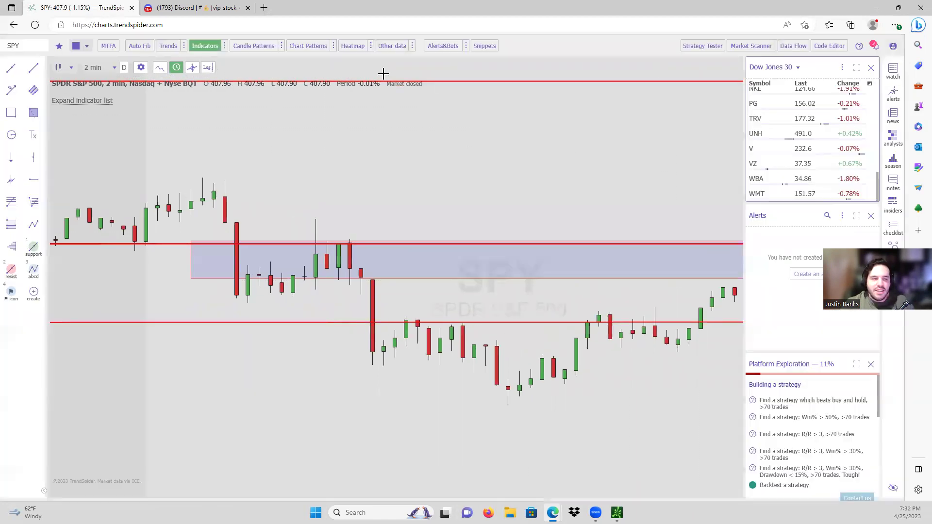
{"action": "left_click", "coordinate": [101, 67]}
{"action": "scroll", "coordinate": [116, 121], "scroll_direction": "down", "scroll_amount": 5}
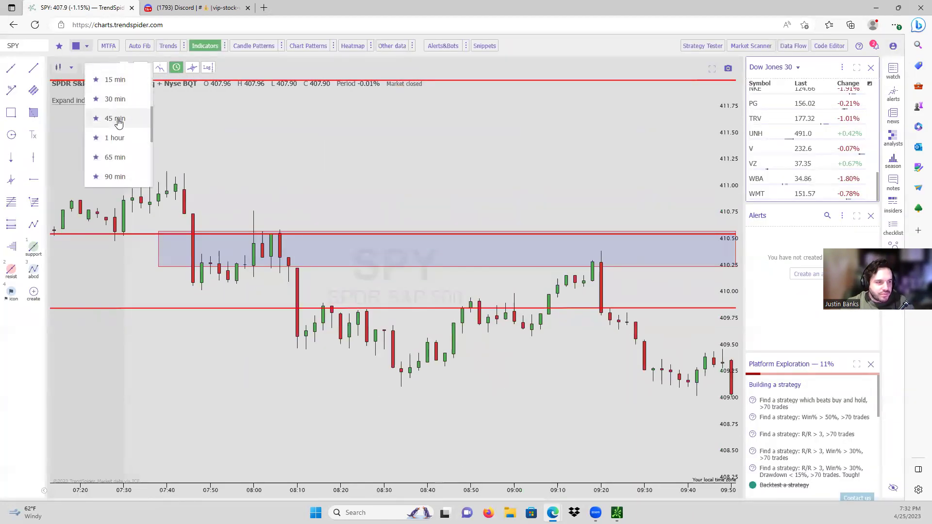
{"action": "left_click", "coordinate": [122, 178]}
{"action": "left_click_drag", "start_coordinate": [291, 369], "coordinate": [284, 335]}
{"action": "left_click_drag", "start_coordinate": [645, 145], "coordinate": [353, 62]}
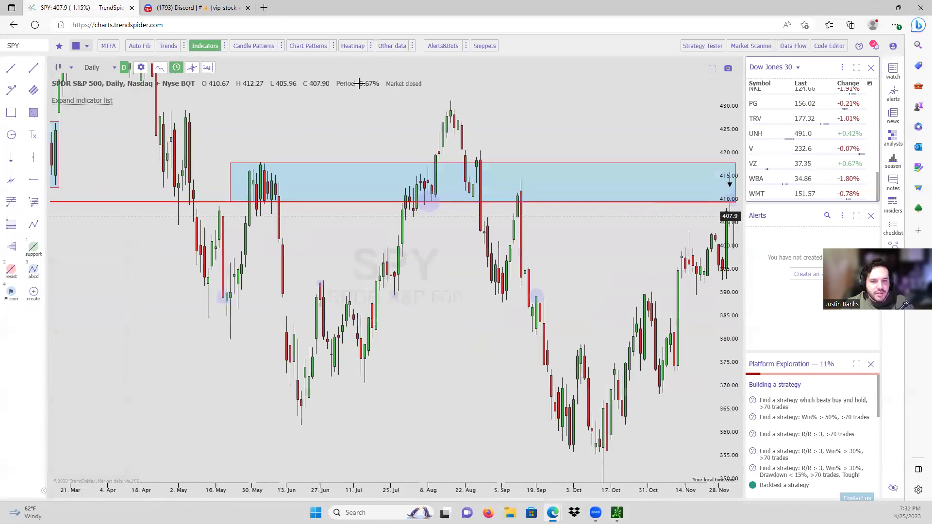
{"action": "scroll", "coordinate": [481, 333], "scroll_direction": "down", "scroll_amount": 2}
{"action": "left_click_drag", "start_coordinate": [481, 333], "coordinate": [611, 244]}
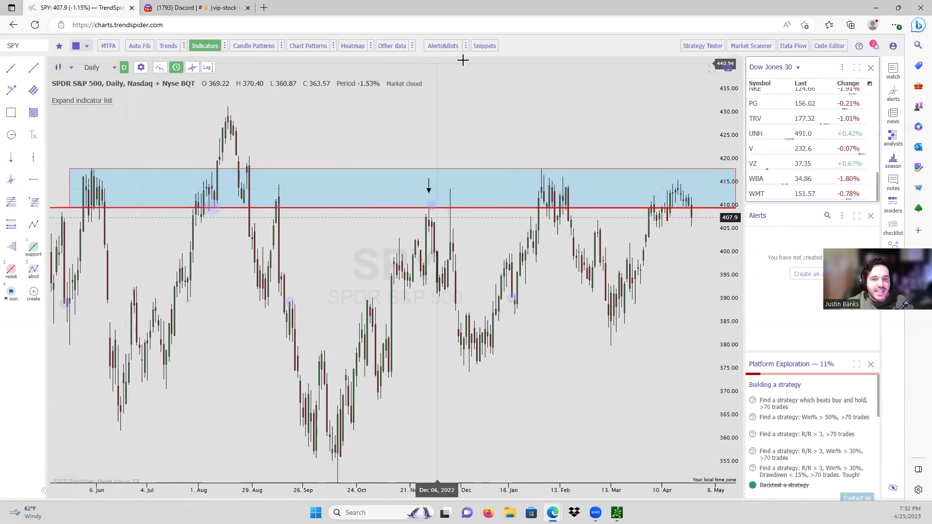
{"action": "left_click", "coordinate": [711, 69]}
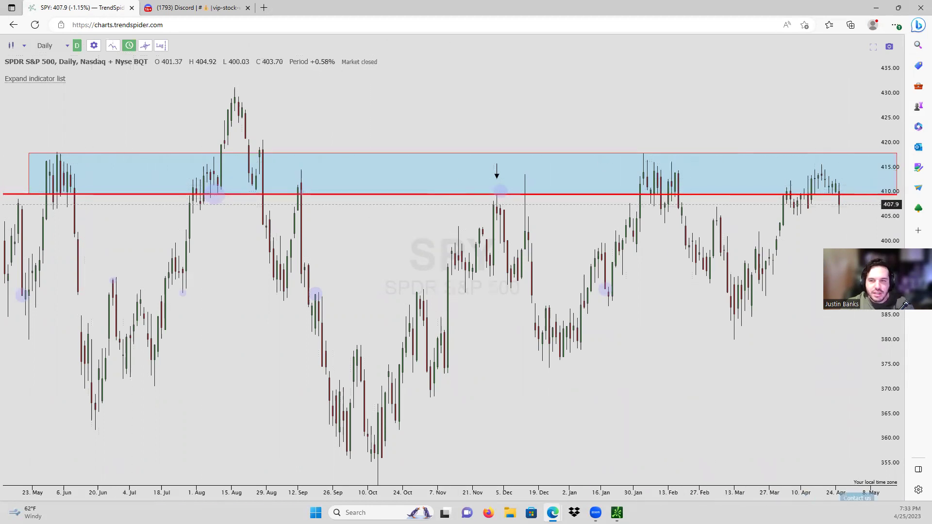
Return the chart to the 2-minute timeframe and examine the April 25 morning candles around the shaded zone in the maximized chart
{"action": "left_click", "coordinate": [875, 48]}
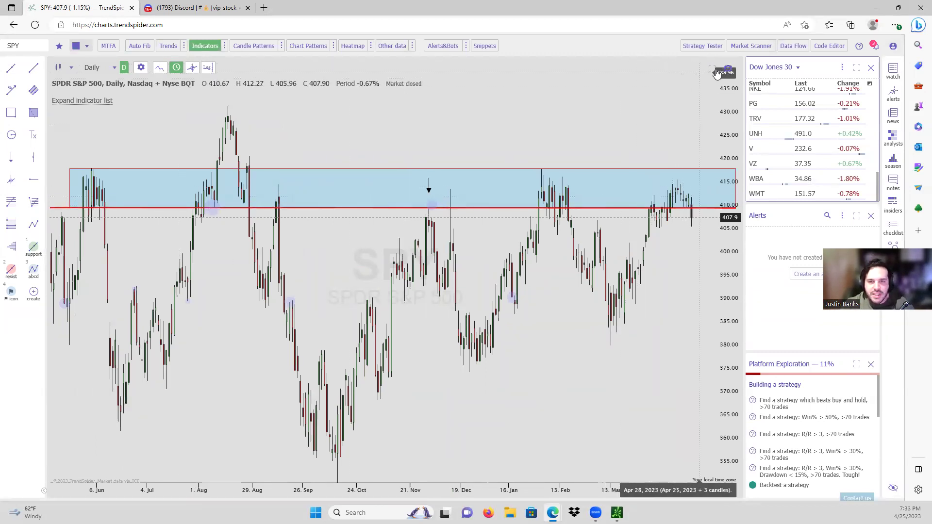
{"action": "left_click", "coordinate": [94, 68]}
{"action": "scroll", "coordinate": [107, 85], "scroll_direction": "up", "scroll_amount": 3}
{"action": "scroll", "coordinate": [107, 84], "scroll_direction": "up", "scroll_amount": 6}
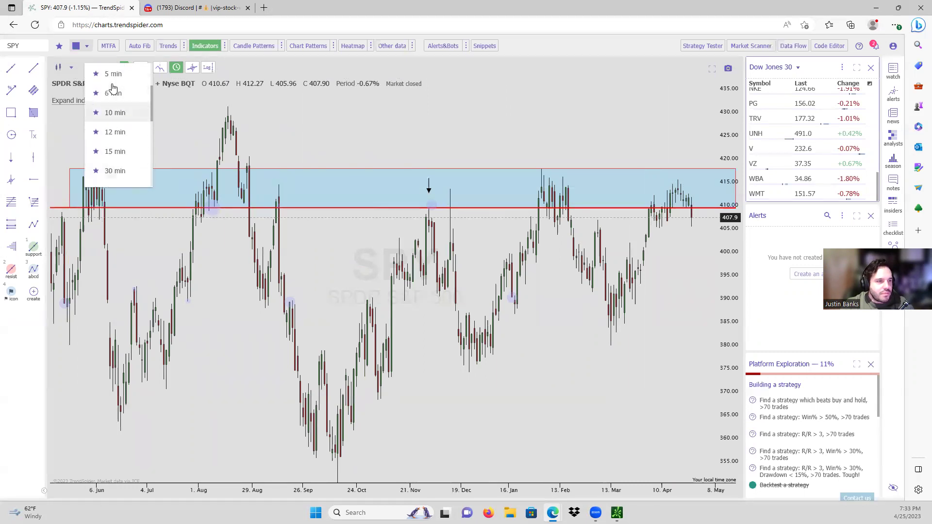
{"action": "scroll", "coordinate": [112, 87], "scroll_direction": "up", "scroll_amount": 1}
{"action": "left_click", "coordinate": [111, 81]}
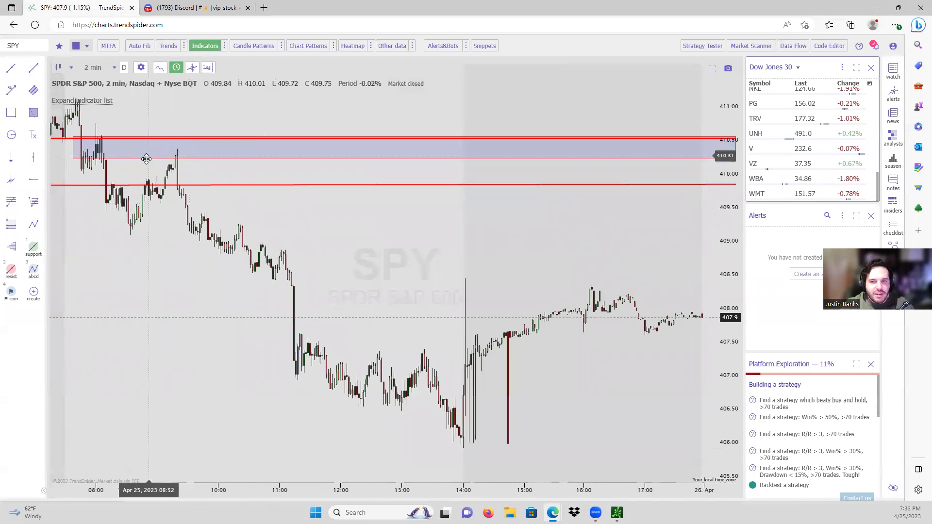
{"action": "scroll", "coordinate": [498, 233], "scroll_direction": "left", "scroll_amount": 5}
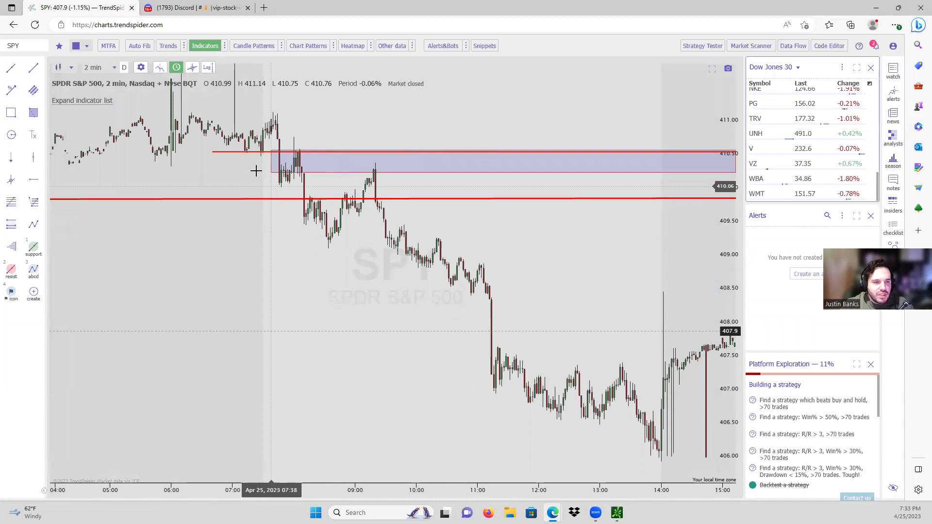
{"action": "scroll", "coordinate": [207, 235], "scroll_direction": "up", "scroll_amount": 3}
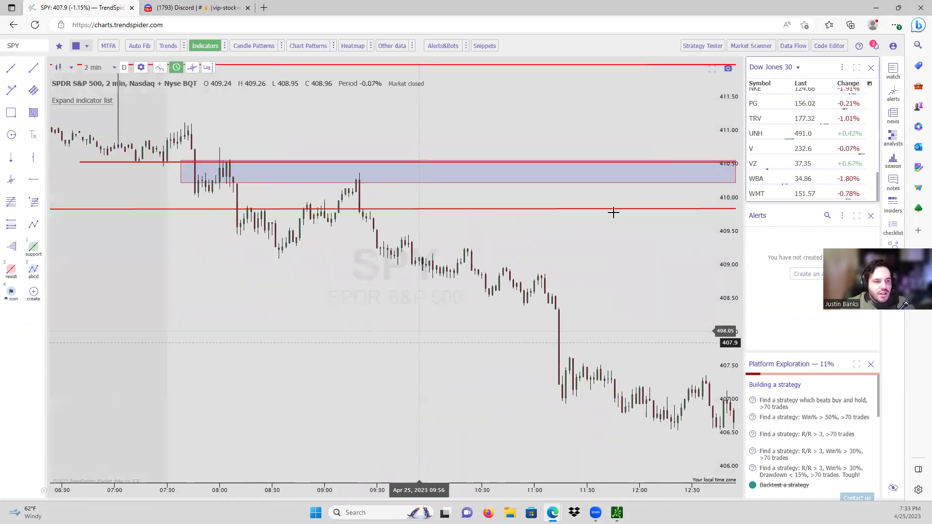
{"action": "left_click", "coordinate": [712, 68]}
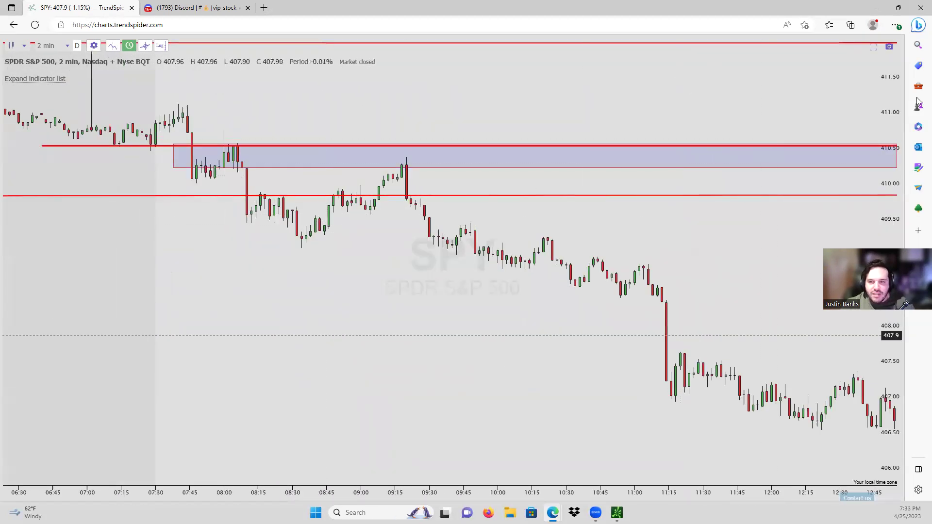
{"action": "left_click_drag", "start_coordinate": [894, 100], "coordinate": [894, 128]}
{"action": "left_click_drag", "start_coordinate": [392, 279], "coordinate": [377, 329]}
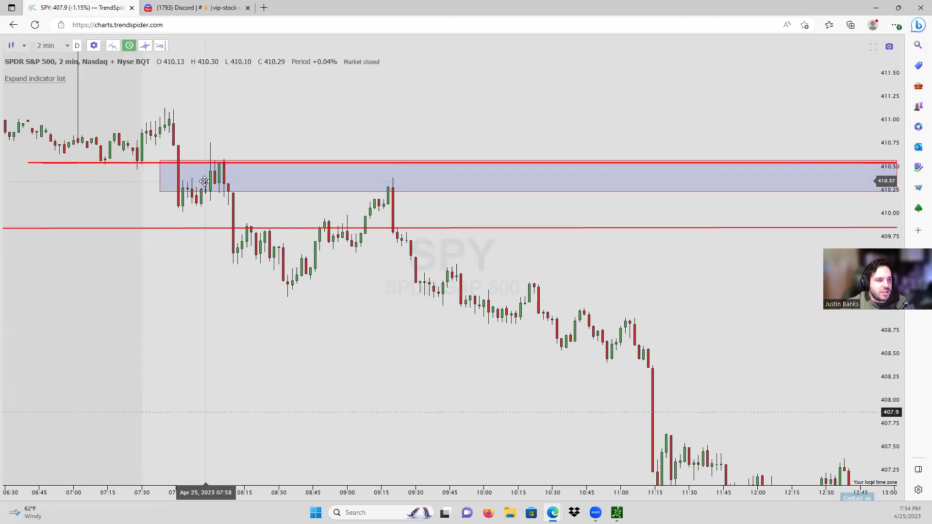
Draw a Fibonacci retracement from the morning high at about 411.16 to the low at about 409.13 and examine it in the maximized chart
{"action": "left_click", "coordinate": [873, 46]}
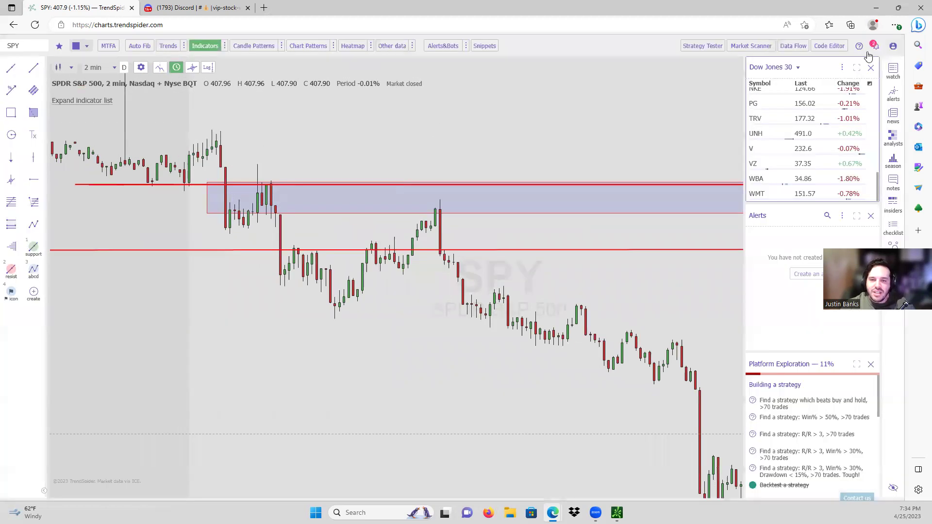
{"action": "mouse_move", "coordinate": [177, 129]}
{"action": "left_mouse_down"}
{"action": "mouse_move", "coordinate": [258, 262]}
{"action": "mouse_move", "coordinate": [269, 305]}
{"action": "left_mouse_up"}
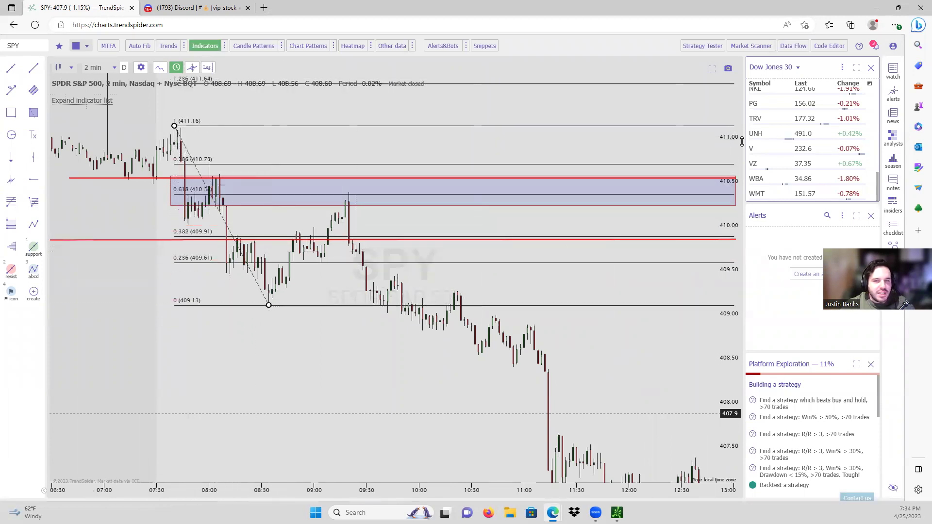
{"action": "left_click", "coordinate": [711, 69]}
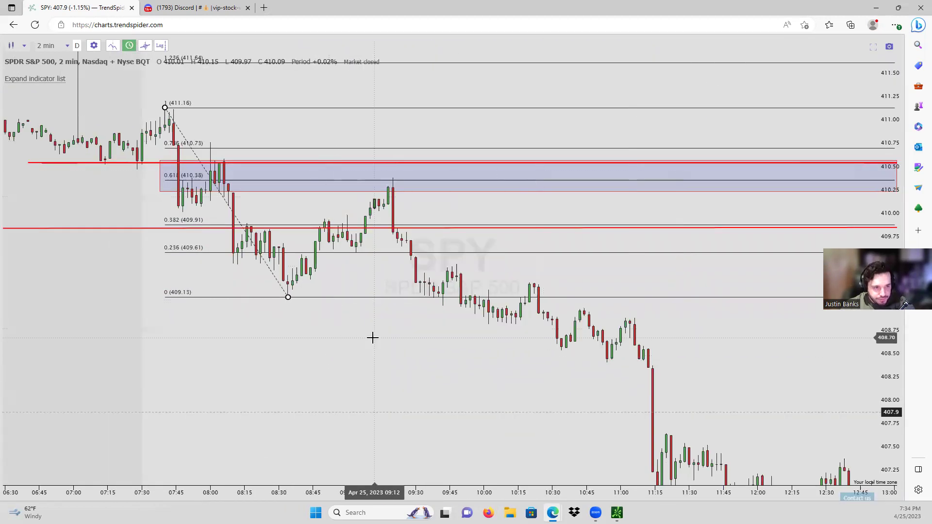
{"action": "scroll", "coordinate": [344, 335], "scroll_direction": "up", "scroll_amount": 2}
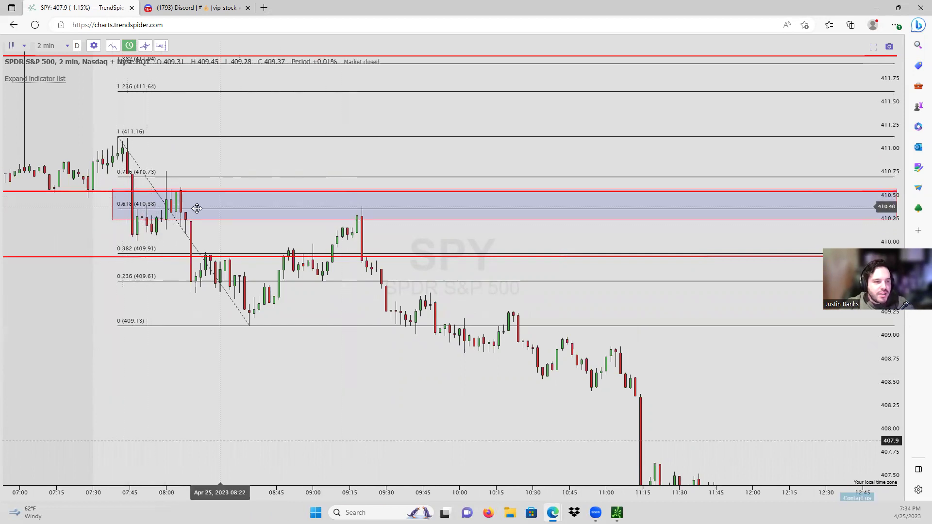
{"action": "scroll", "coordinate": [127, 228], "scroll_direction": "up", "scroll_amount": 3}
{"action": "left_click_drag", "start_coordinate": [141, 229], "coordinate": [246, 235]}
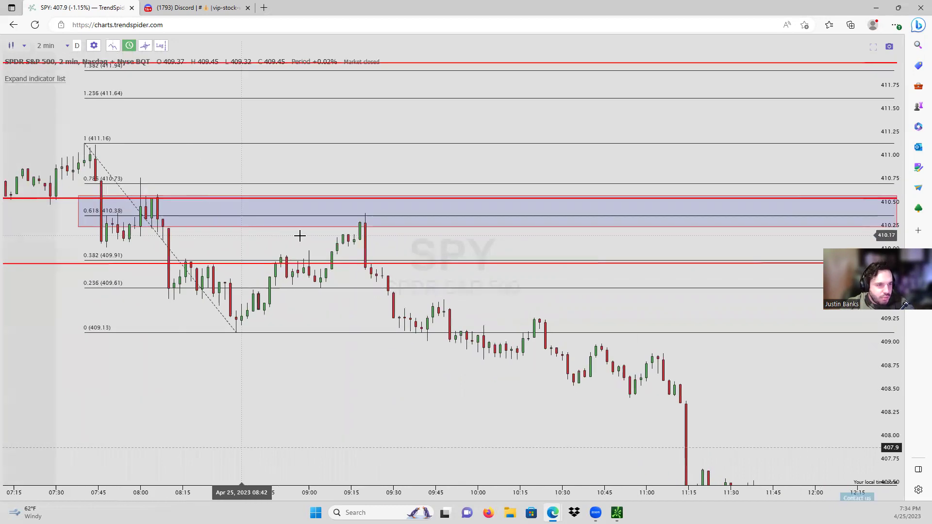
{"action": "left_click_drag", "start_coordinate": [155, 236], "coordinate": [271, 239]}
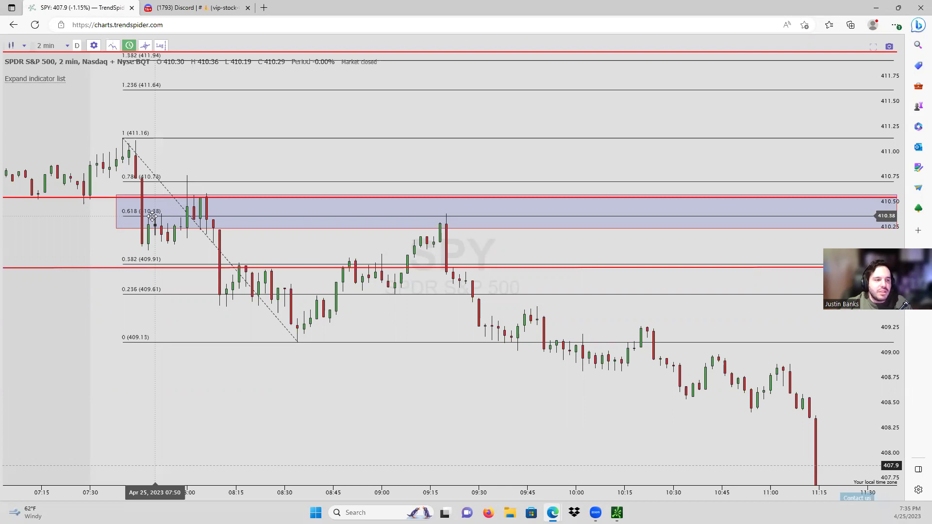
Switch the chart to the 5-minute timeframe and review the April 25 premarket candles beside the text label of key levels
{"action": "left_click", "coordinate": [42, 46]}
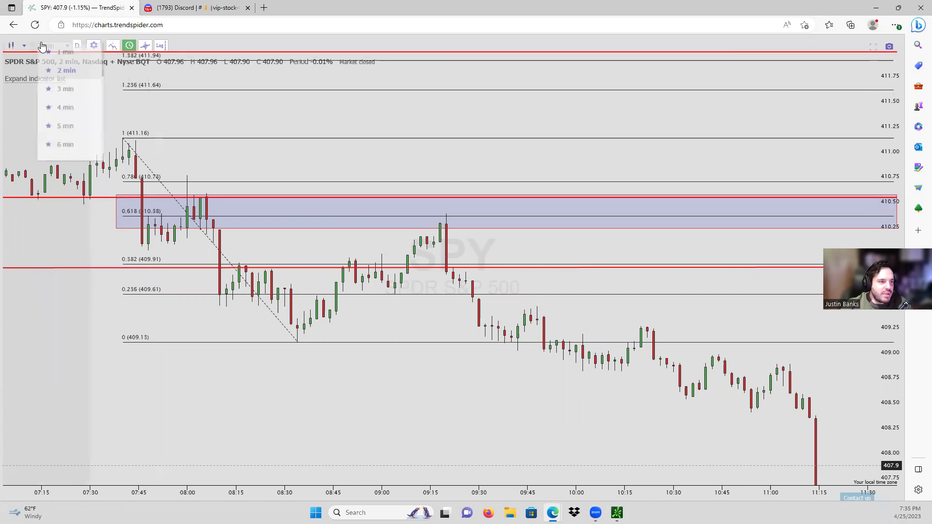
{"action": "left_click", "coordinate": [65, 127]}
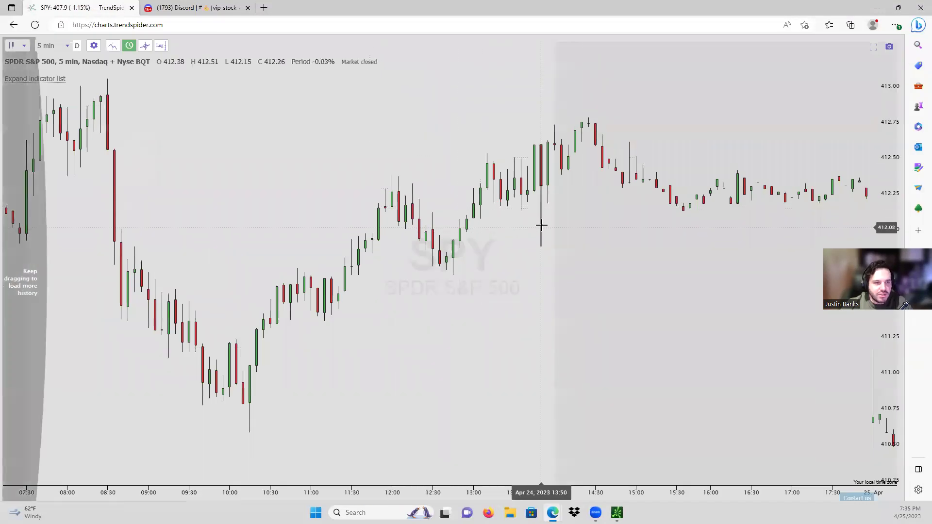
{"action": "scroll", "coordinate": [193, 281], "scroll_direction": "right", "scroll_amount": 15}
{"action": "left_click_drag", "start_coordinate": [536, 166], "coordinate": [533, 229]}
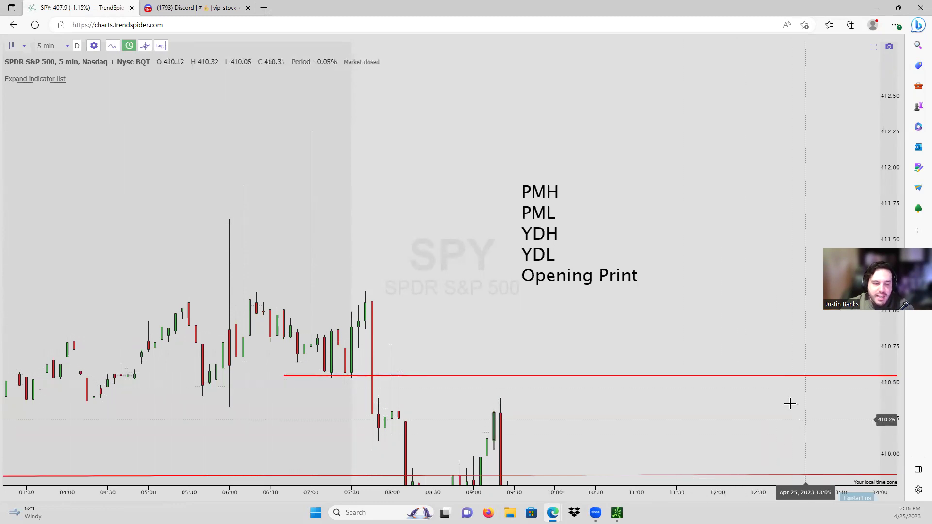
Set the chart back to the 2-minute timeframe and remove the Fib Sequence annotation
{"action": "left_click", "coordinate": [52, 46]}
{"action": "left_click", "coordinate": [64, 73]}
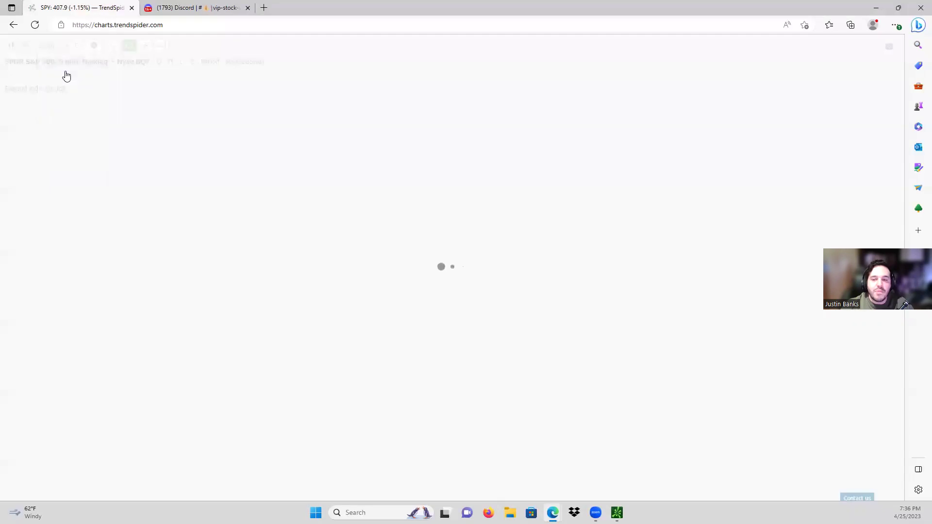
{"action": "scroll", "coordinate": [248, 191], "scroll_direction": "down", "scroll_amount": 3}
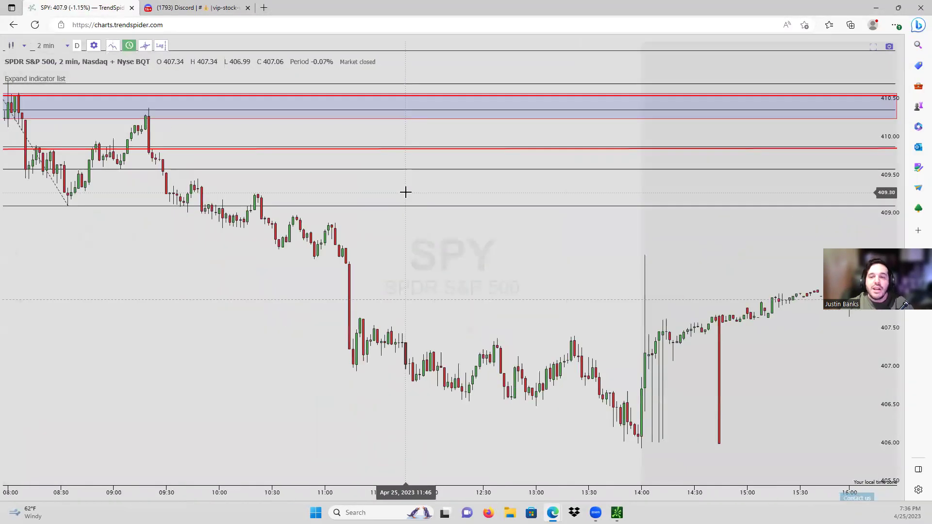
{"action": "left_click_drag", "start_coordinate": [405, 193], "coordinate": [541, 381]}
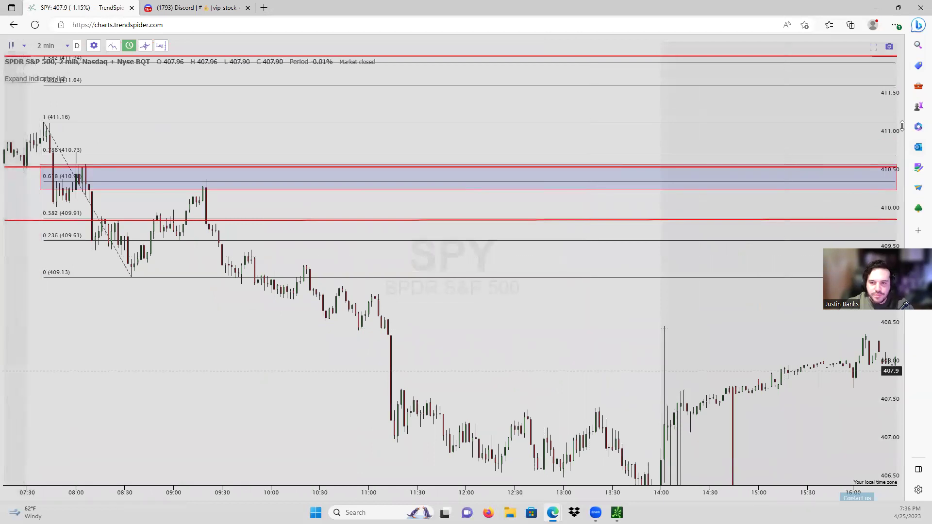
{"action": "left_click_drag", "start_coordinate": [882, 198], "coordinate": [680, 310]}
{"action": "left_click_drag", "start_coordinate": [529, 341], "coordinate": [772, 358]}
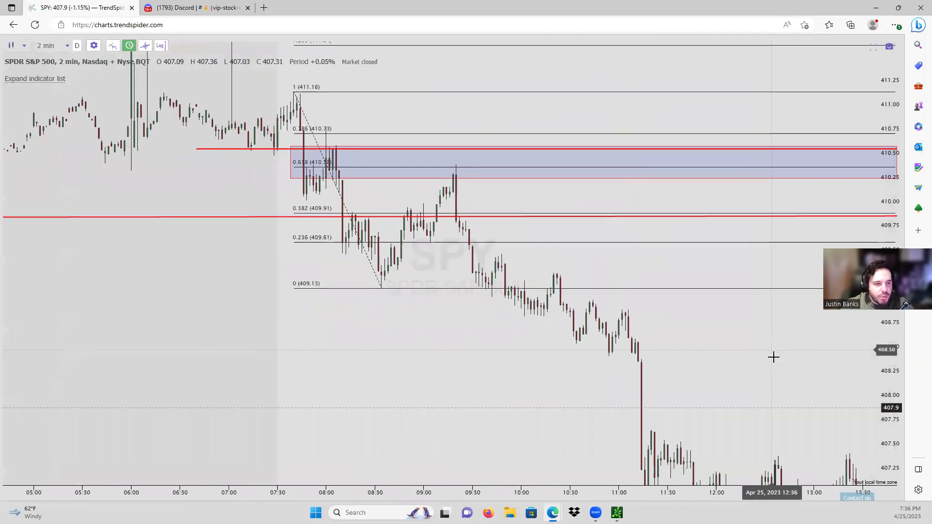
{"action": "right_click", "coordinate": [425, 303]}
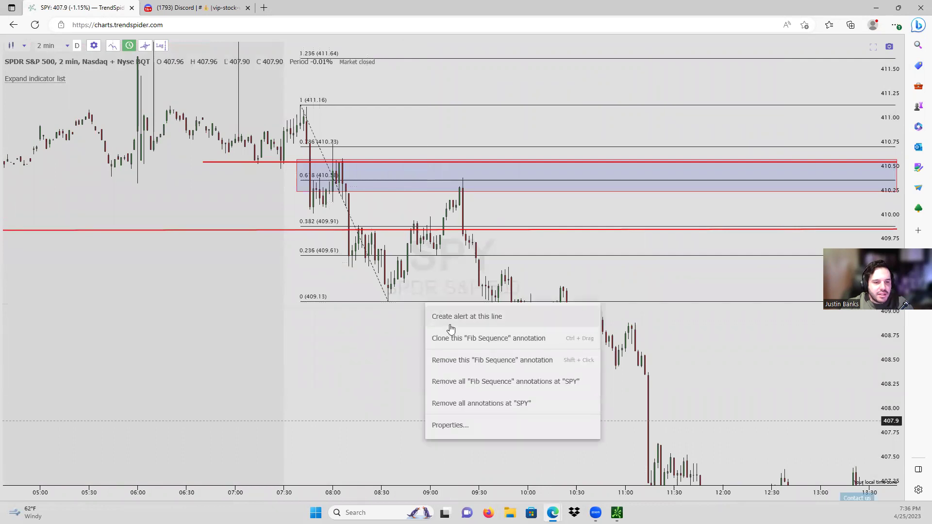
{"action": "left_click", "coordinate": [460, 358]}
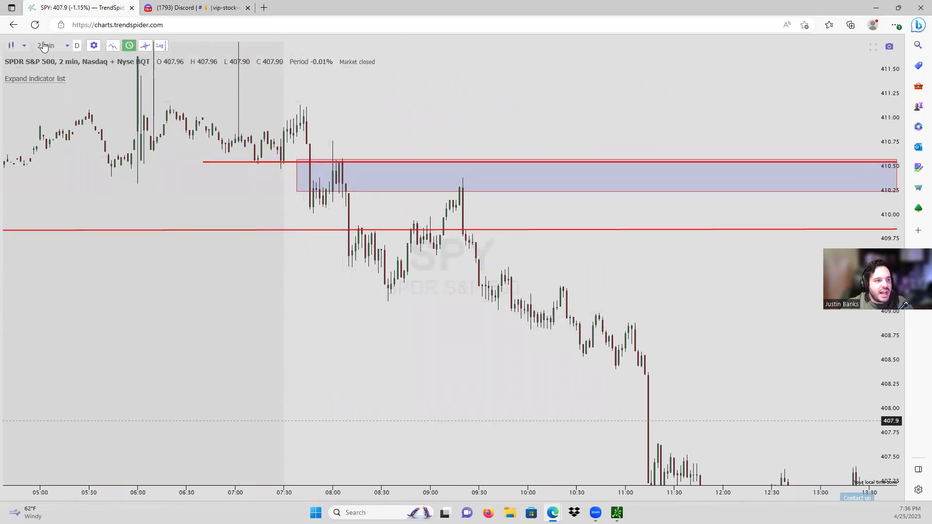
Switch the maximized chart to the Daily timeframe and examine how price reacted at the long red line from early 2022 onward
{"action": "left_click", "coordinate": [43, 46]}
{"action": "scroll", "coordinate": [68, 121], "scroll_direction": "down", "scroll_amount": 5}
{"action": "scroll", "coordinate": [72, 148], "scroll_direction": "down", "scroll_amount": 2}
{"action": "left_click", "coordinate": [71, 156]}
{"action": "left_click_drag", "start_coordinate": [192, 214], "coordinate": [270, 383]}
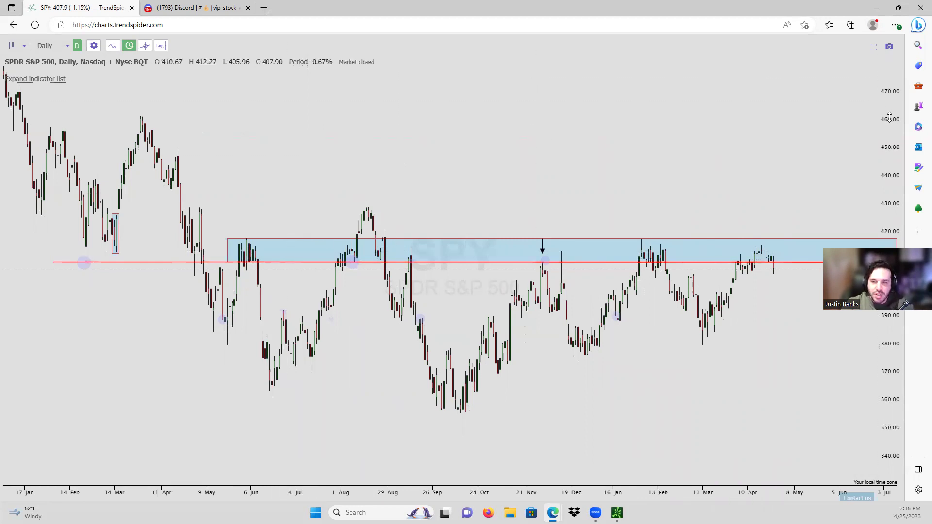
{"action": "left_click_drag", "start_coordinate": [891, 115], "coordinate": [885, 56]}
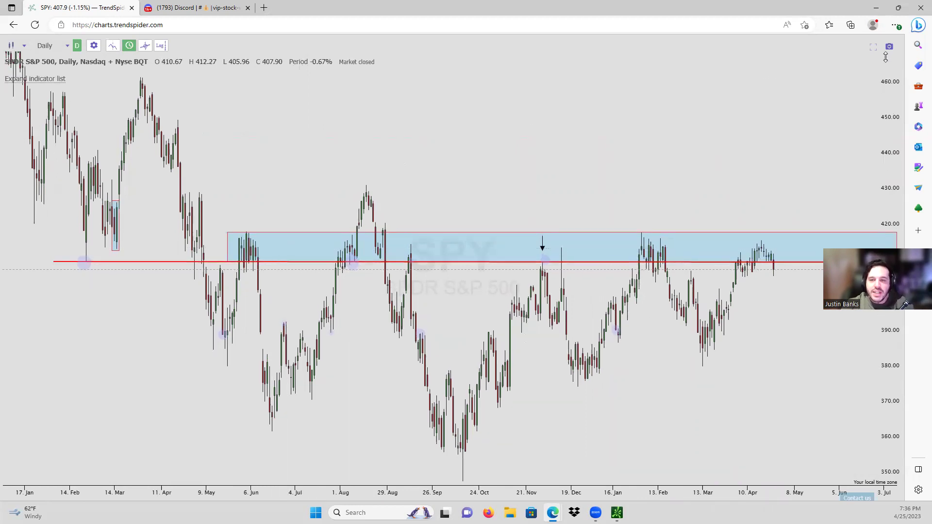
Go back to the 2-minute timeframe and examine the April 25 retest of the shaded zone and the sell-off that follows
{"action": "left_click", "coordinate": [43, 46]}
{"action": "scroll", "coordinate": [50, 59], "scroll_direction": "up", "scroll_amount": 5}
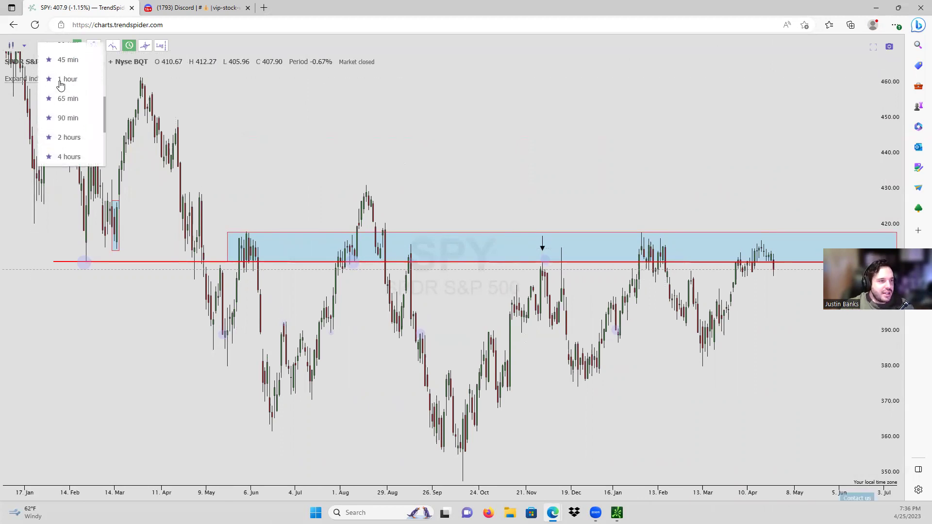
{"action": "left_click", "coordinate": [64, 51]}
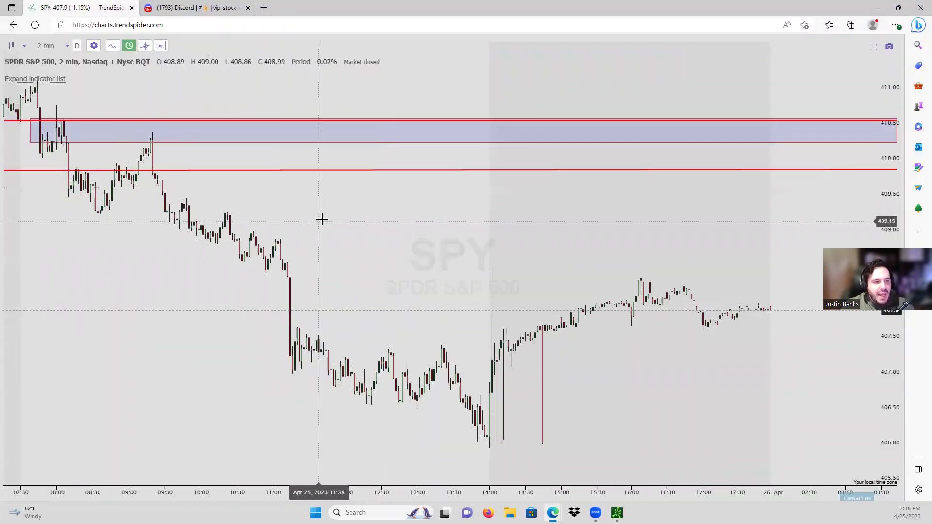
{"action": "left_click_drag", "start_coordinate": [323, 218], "coordinate": [609, 217]}
{"action": "scroll", "coordinate": [313, 290], "scroll_direction": "up", "scroll_amount": 5}
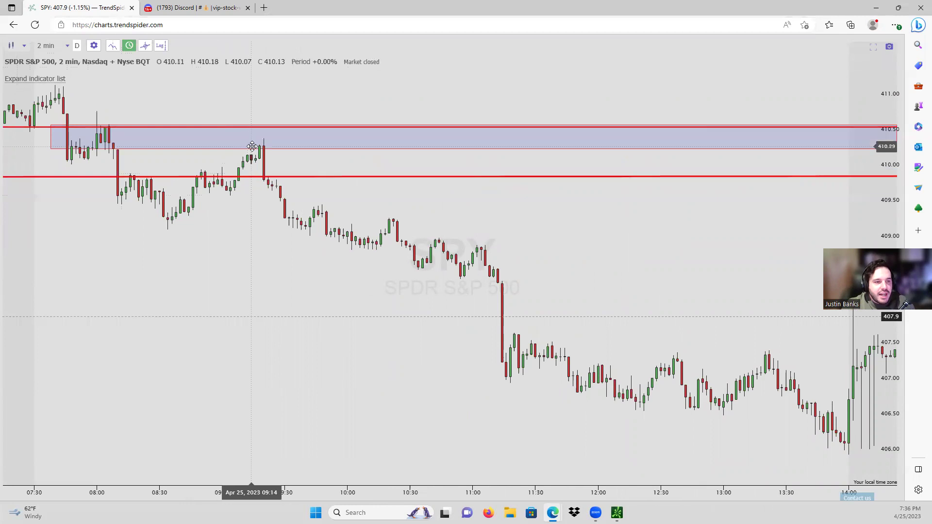
{"action": "left_click_drag", "start_coordinate": [223, 194], "coordinate": [306, 237]}
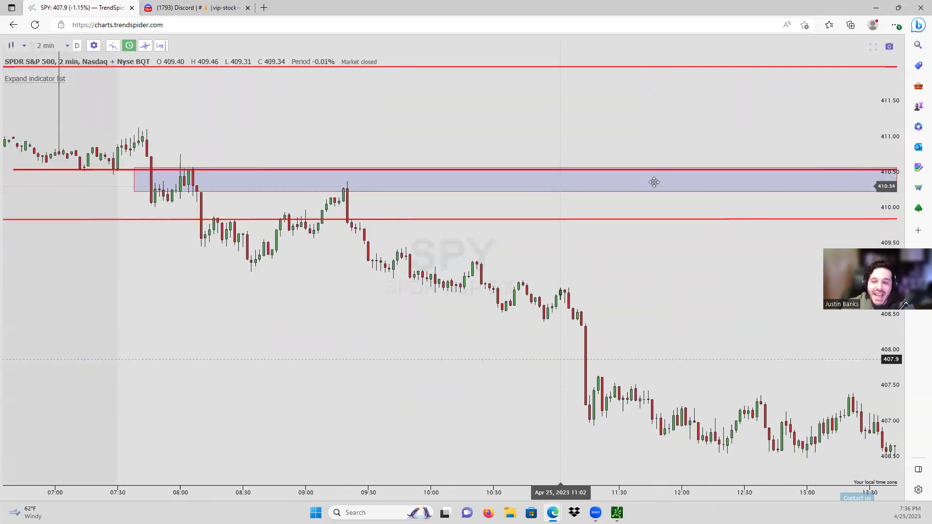
{"action": "left_click_drag", "start_coordinate": [896, 118], "coordinate": [896, 86]}
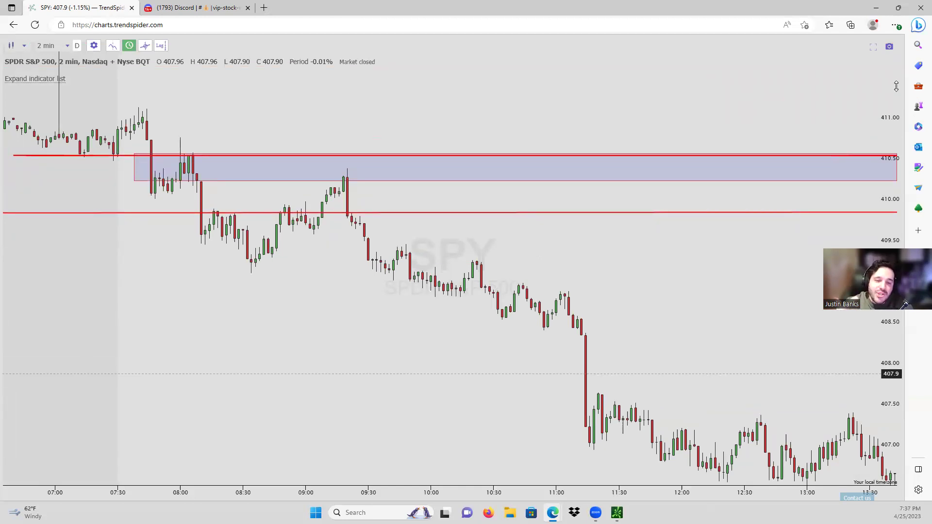
Restore the drawing tools and draw a Fibonacci retracement from the April 25 opening swing high at about 411.16 to the 08:34 low at about 409.13
{"action": "scroll", "coordinate": [545, 94], "scroll_direction": "up", "scroll_amount": 3}
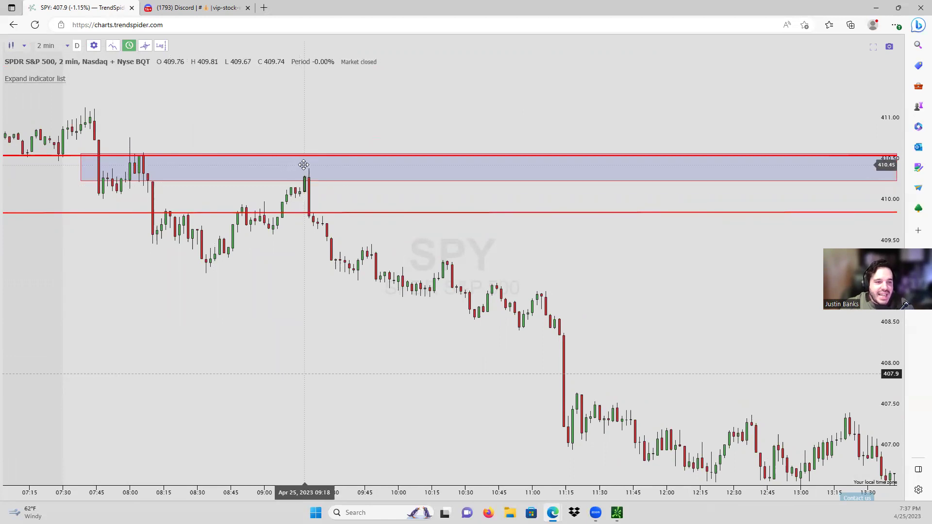
{"action": "left_click_drag", "start_coordinate": [307, 177], "coordinate": [392, 306]}
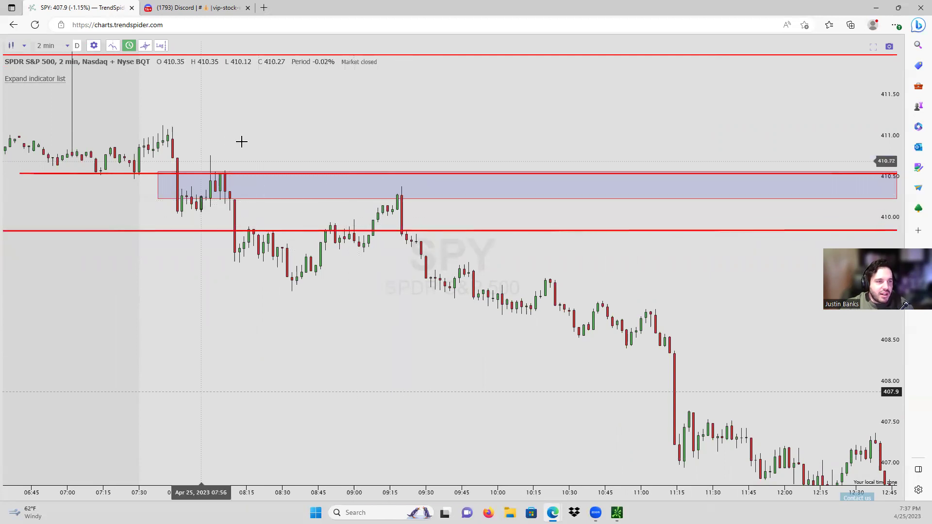
{"action": "left_click", "coordinate": [874, 47]}
{"action": "left_click", "coordinate": [11, 202]}
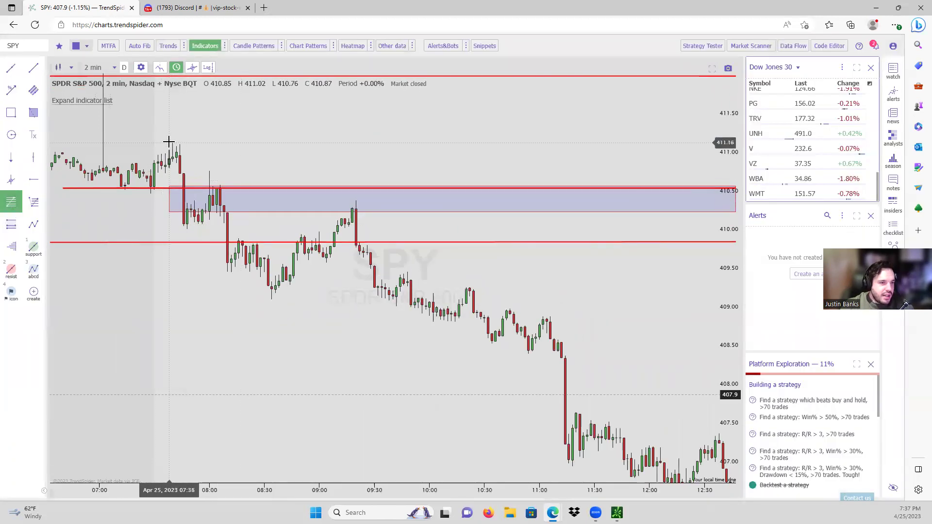
{"action": "mouse_move", "coordinate": [172, 142]}
{"action": "left_mouse_down"}
{"action": "mouse_move", "coordinate": [219, 189]}
{"action": "mouse_move", "coordinate": [272, 299]}
{"action": "left_mouse_up"}
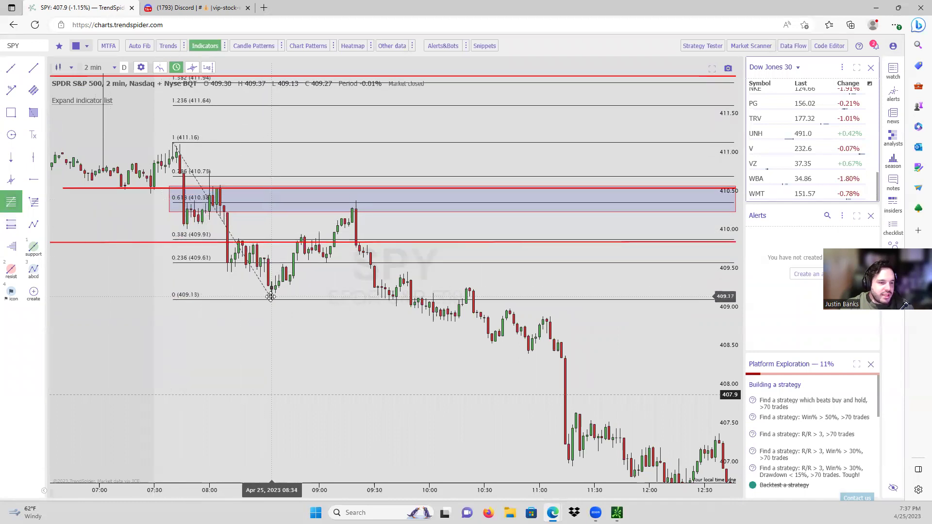
{"action": "left_click_drag", "start_coordinate": [307, 383], "coordinate": [323, 432]}
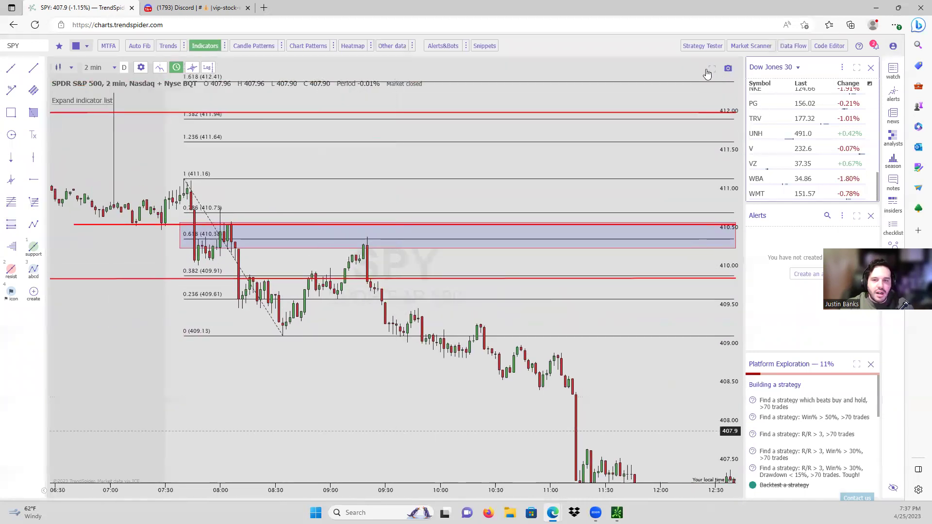
Maximize the chart and examine how the April 25 premarket low, shaded zone and red lines align with the Fibonacci levels and the 09:18 retest
{"action": "left_click", "coordinate": [711, 69]}
{"action": "left_click_drag", "start_coordinate": [276, 228], "coordinate": [160, 233]}
{"action": "scroll", "coordinate": [316, 369], "scroll_direction": "left", "scroll_amount": 5}
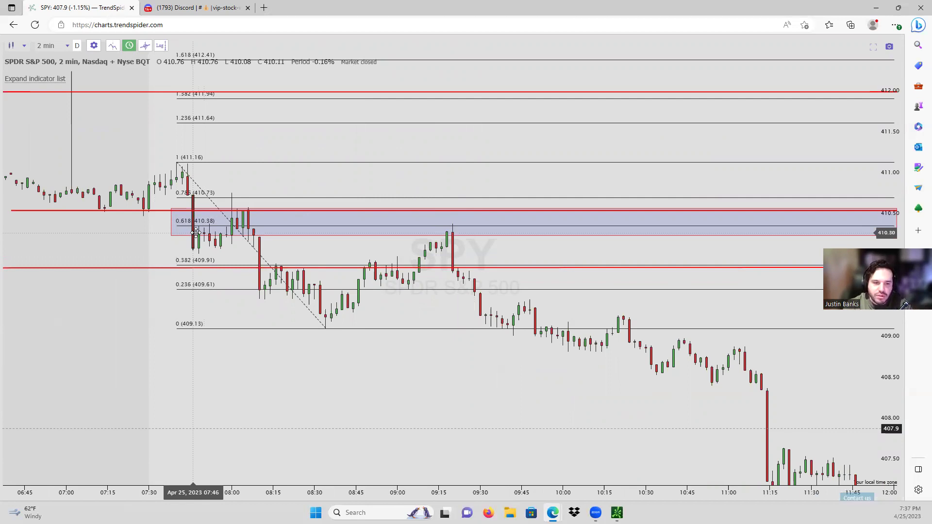
{"action": "scroll", "coordinate": [233, 265], "scroll_direction": "down", "scroll_amount": 5}
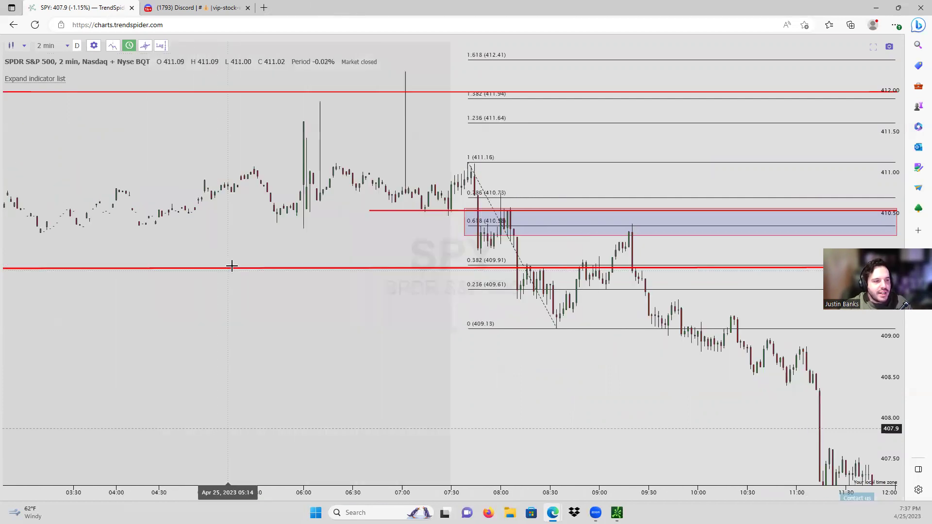
{"action": "scroll", "coordinate": [339, 292], "scroll_direction": "up", "scroll_amount": 4}
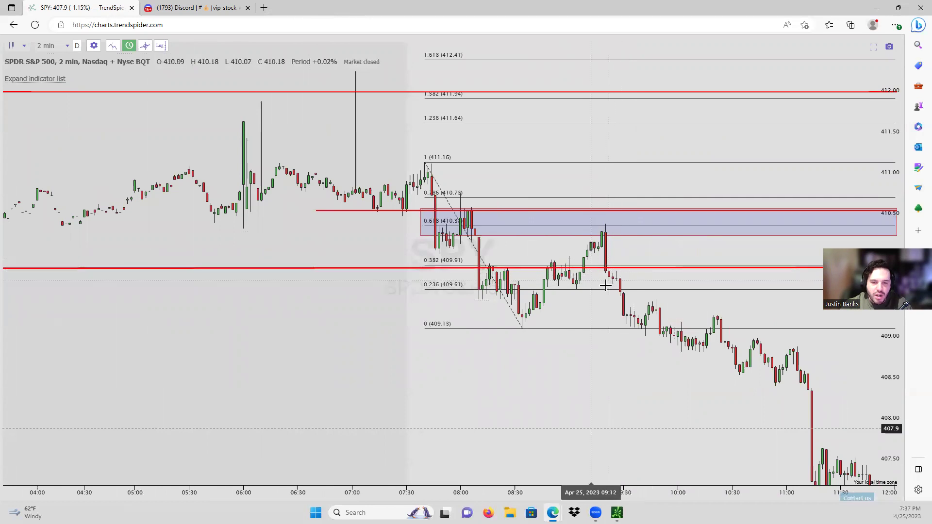
{"action": "scroll", "coordinate": [149, 266], "scroll_direction": "down", "scroll_amount": 4}
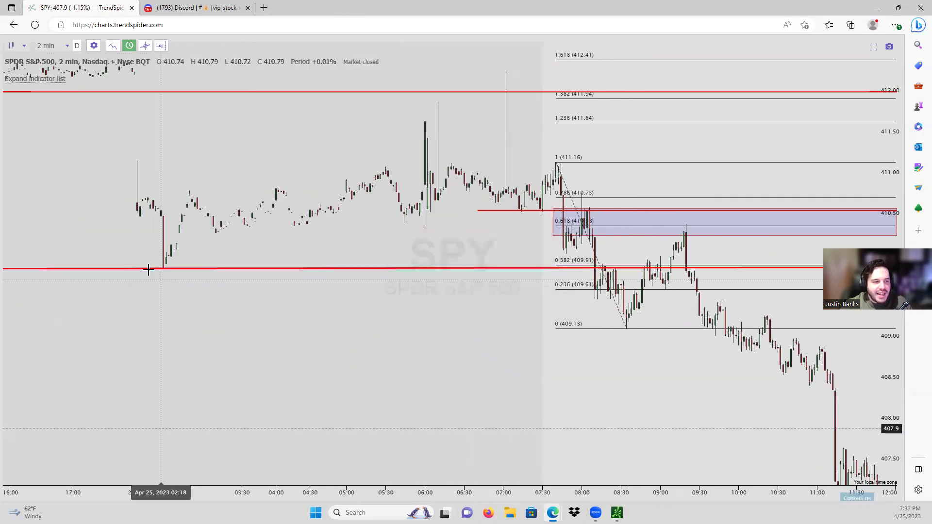
{"action": "scroll", "coordinate": [709, 277], "scroll_direction": "up", "scroll_amount": 1}
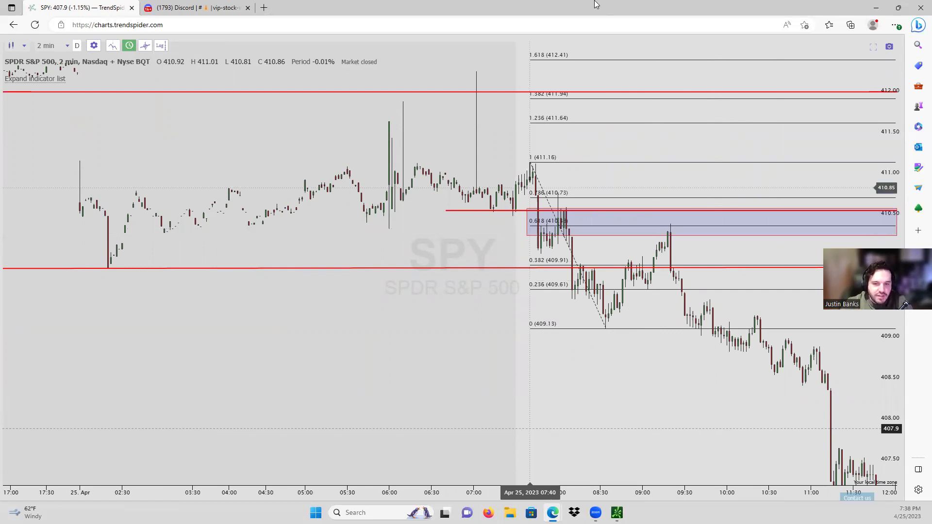
{"action": "scroll", "coordinate": [530, 206], "scroll_direction": "up", "scroll_amount": 2}
{"action": "scroll", "coordinate": [476, 204], "scroll_direction": "up", "scroll_amount": 2}
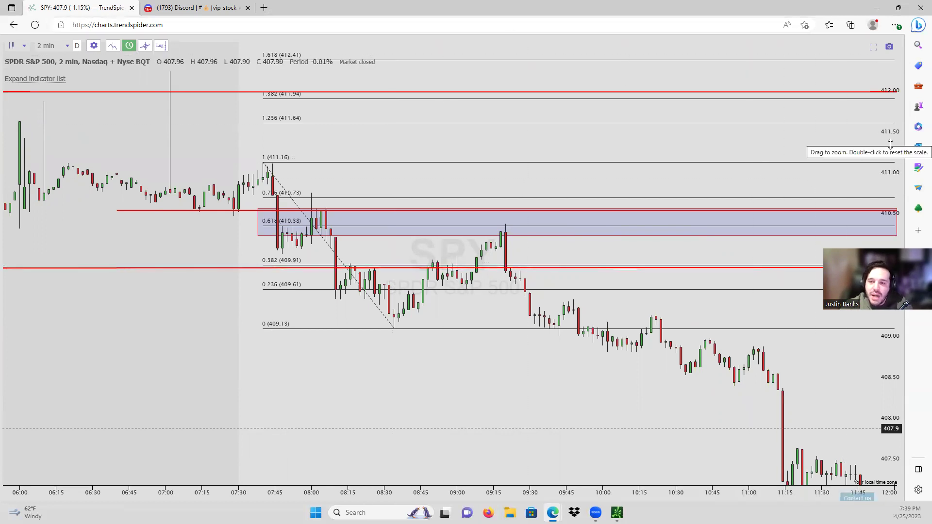
{"action": "left_click_drag", "start_coordinate": [884, 138], "coordinate": [890, 115]}
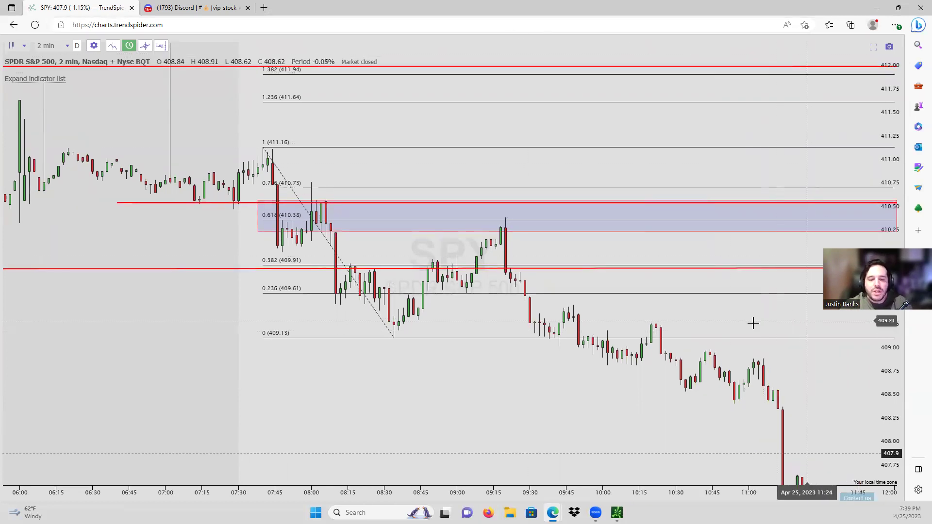